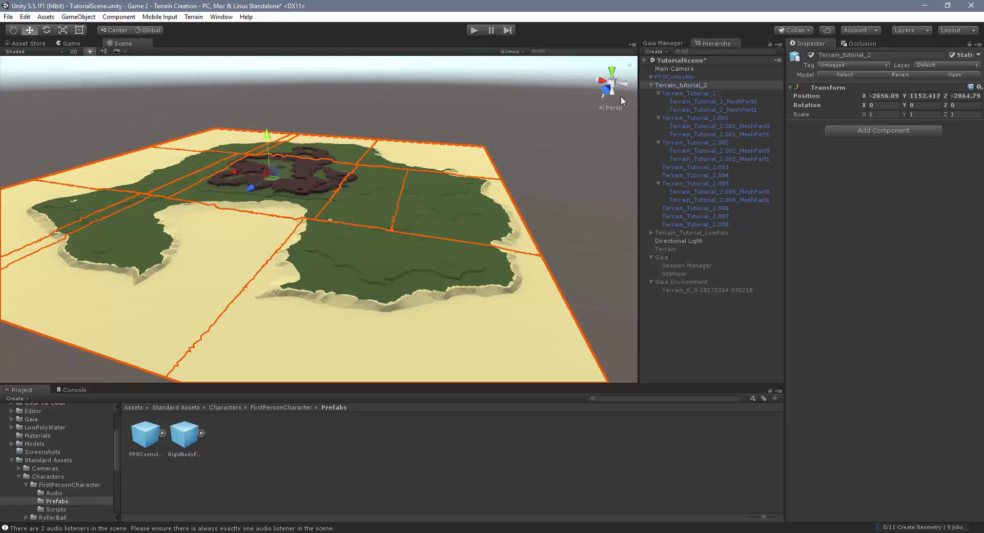
- Collapse the Terrain_tutorial_2 object in the hierarchy and open the LowPolyWater Prefabs folder
click(649, 84)
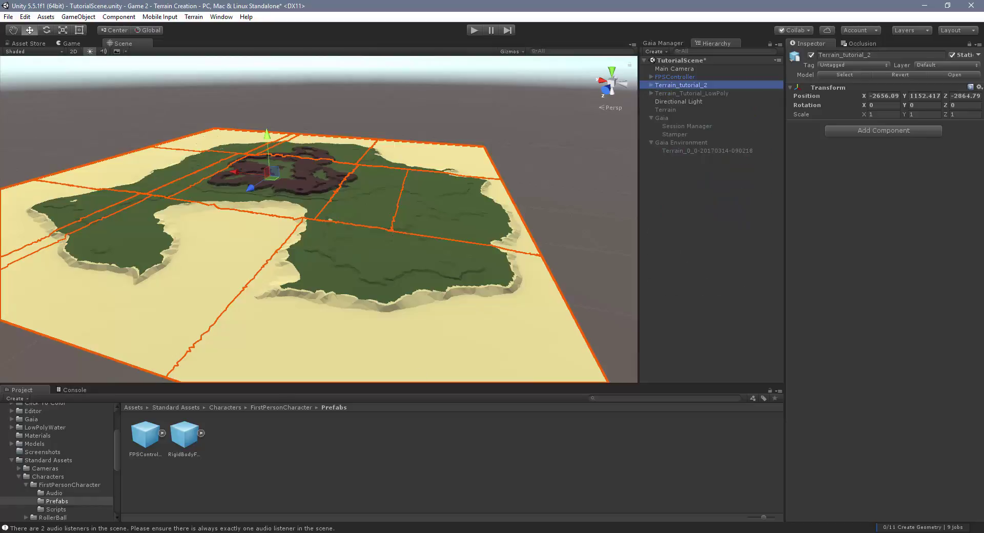
click(336, 503)
click(11, 460)
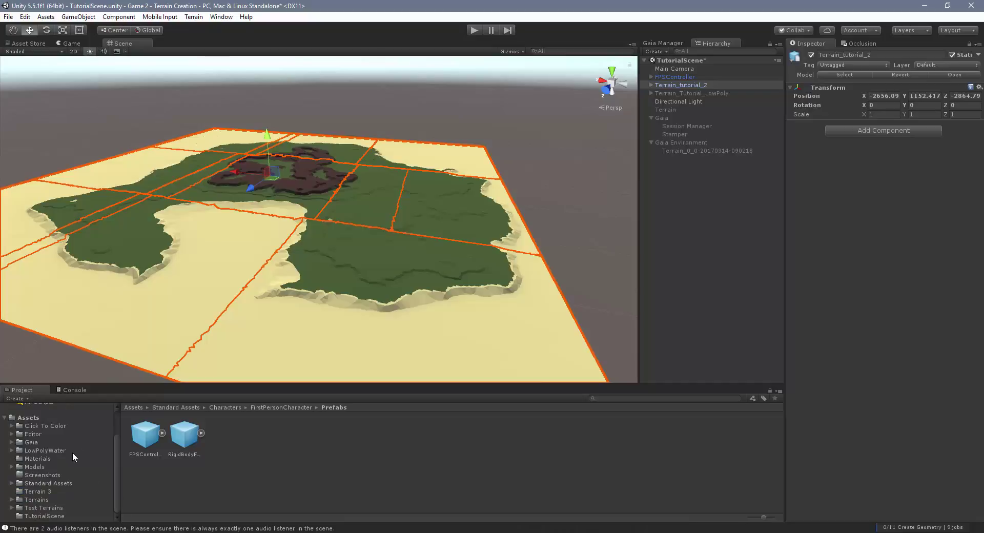
click(12, 450)
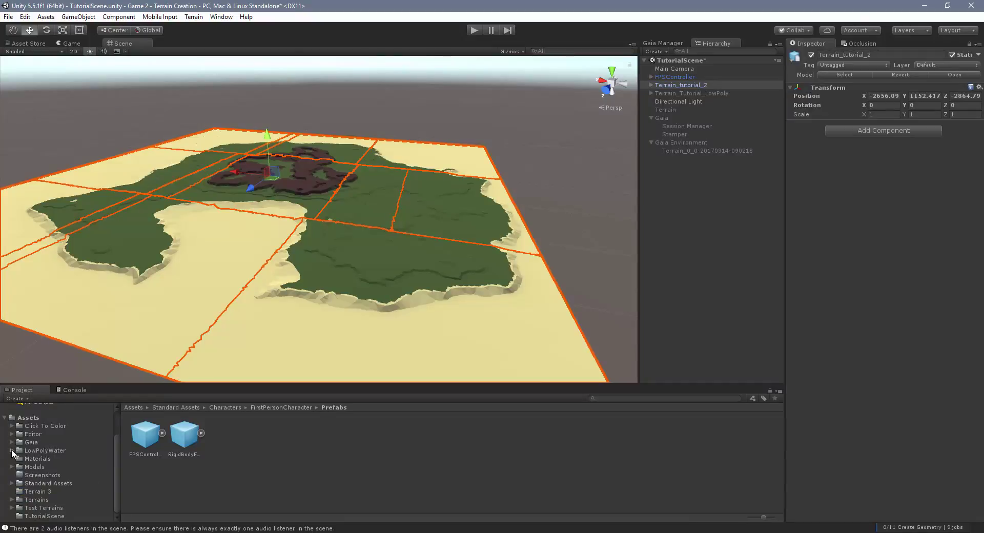
click(54, 452)
click(50, 483)
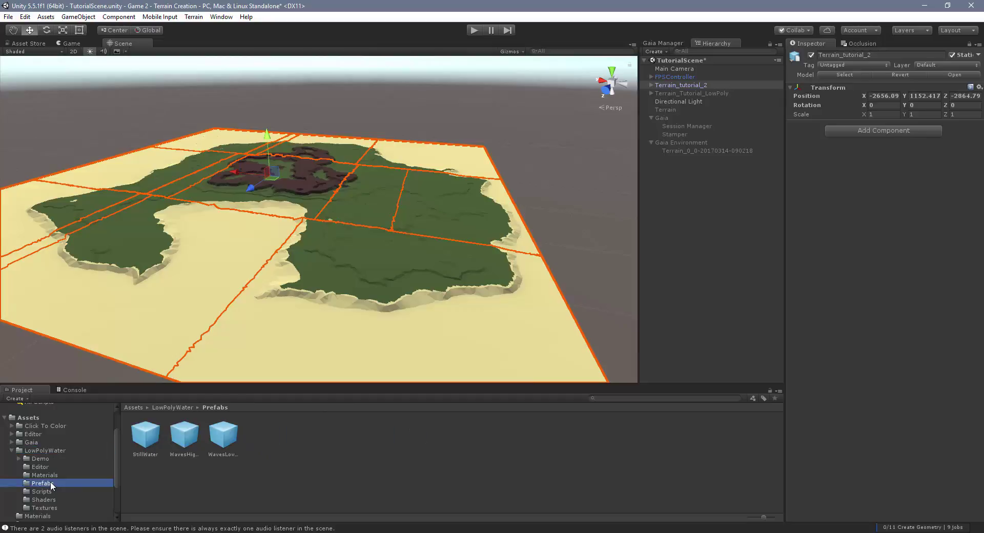
- Place the WavesHighQuality prefab on the sand in the scene and expand its material settings
click(223, 436)
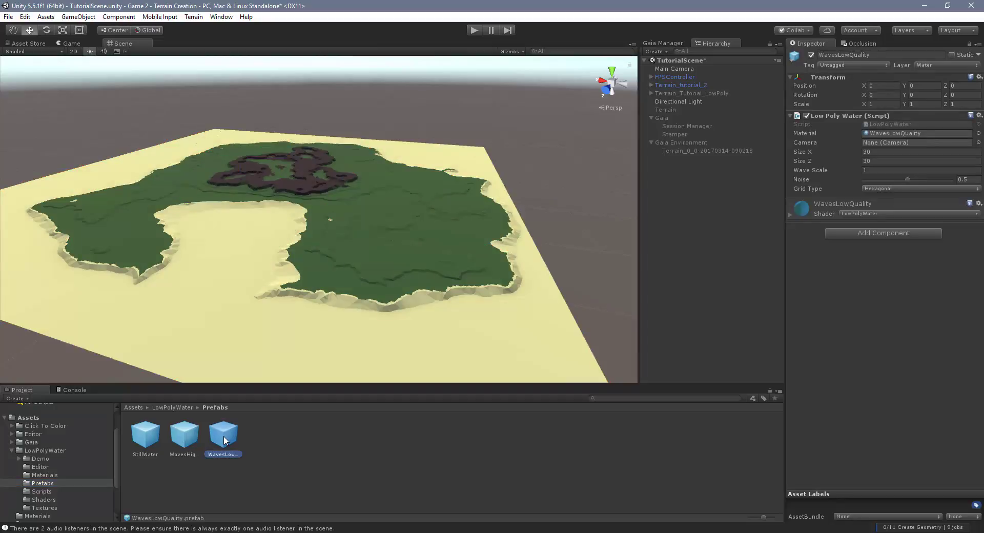
click(189, 438)
drag(188, 439, 244, 215)
key(f)
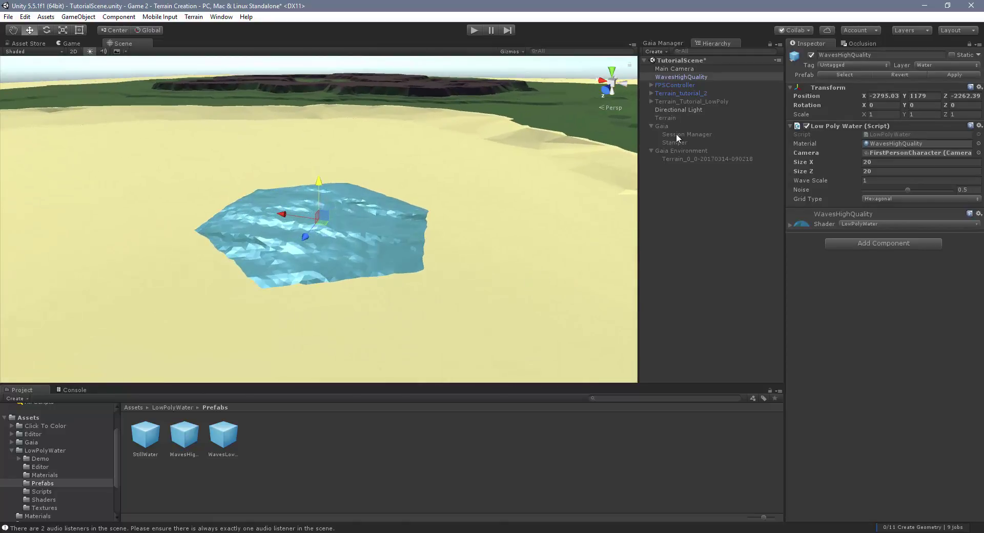
click(792, 224)
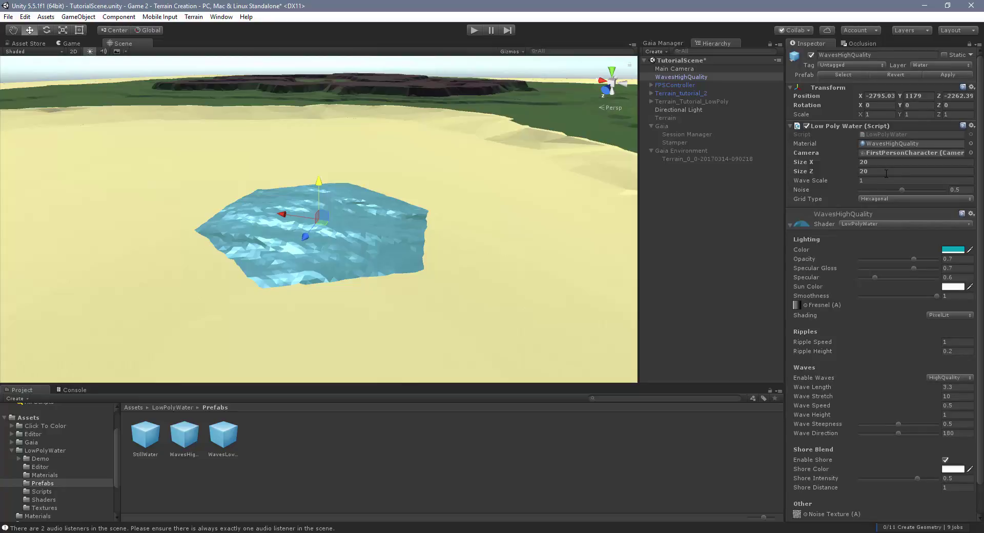
scroll(361, 253, up, 10)
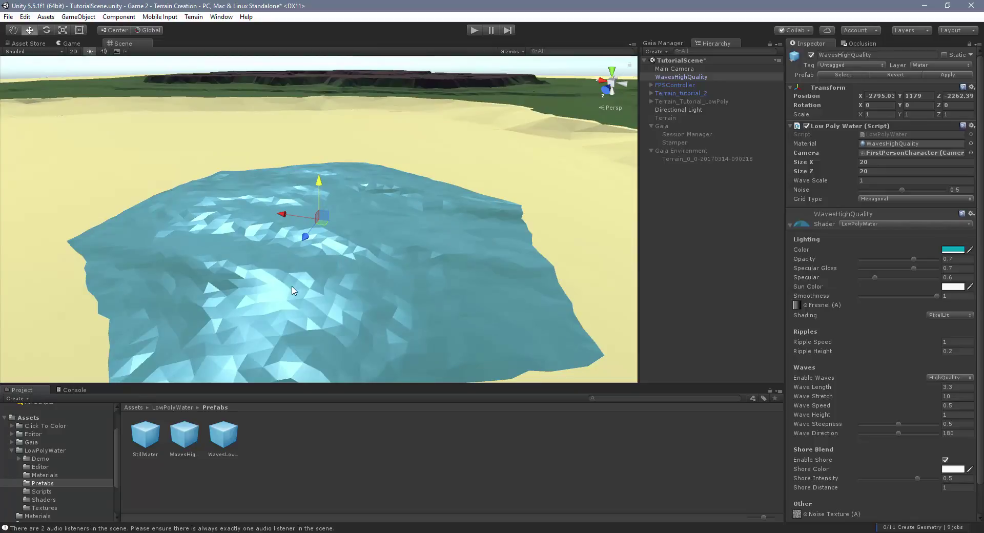
scroll(302, 255, down, 8)
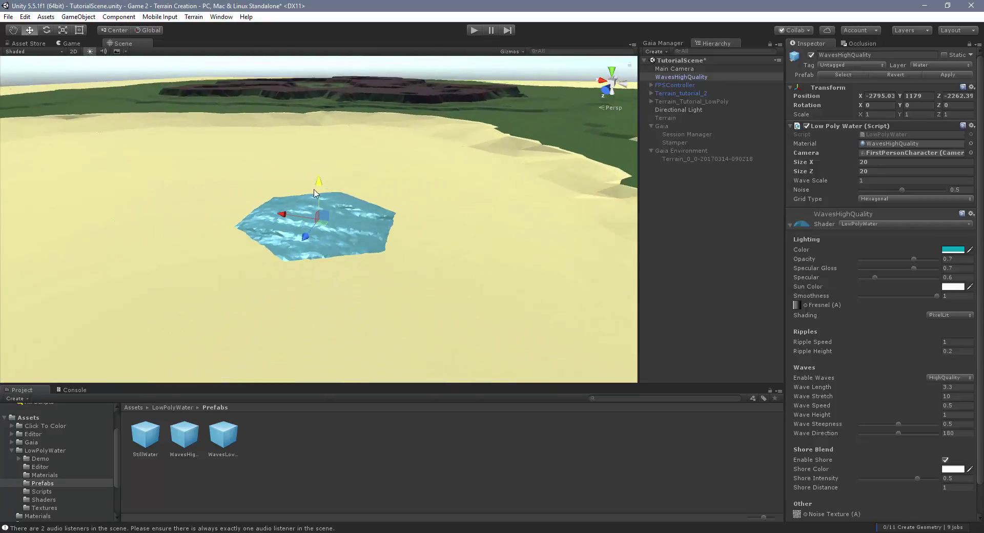
- Move the water plane towards the shoreline and lower it, to about X -2890 and Y 1165.2
drag(297, 216, 520, 248)
scroll(506, 251, down, 3)
middle_drag(506, 252, 361, 208)
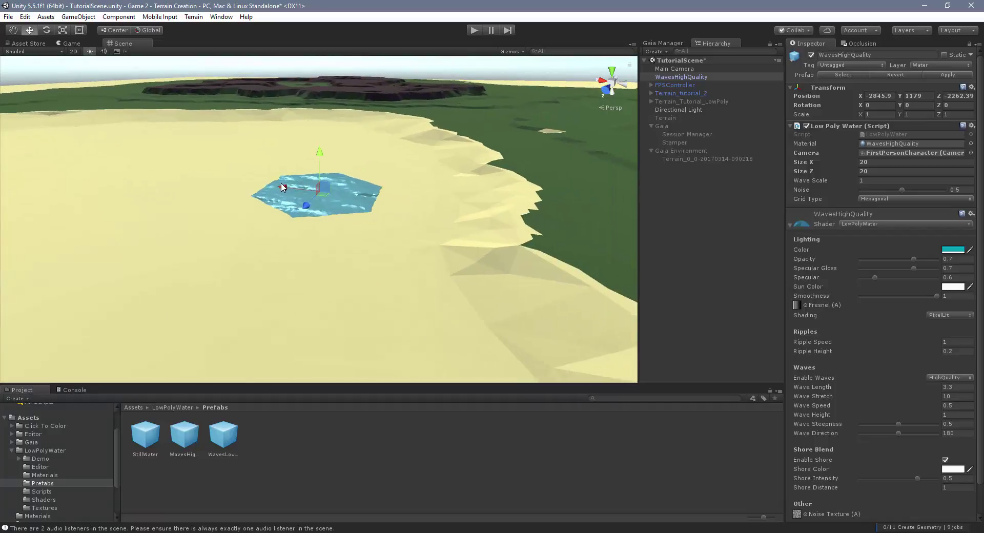
drag(281, 187, 439, 206)
drag(489, 173, 489, 222)
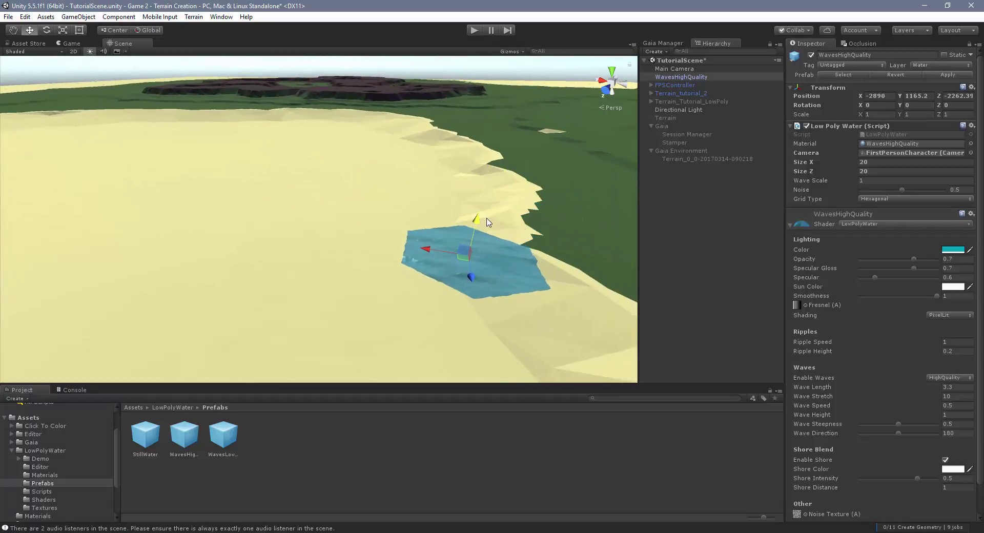
- Move the water onto the shore's edge from a top-down view and lower it, to about X -2906.8, Y 1159.2, Z -2268
click(612, 72)
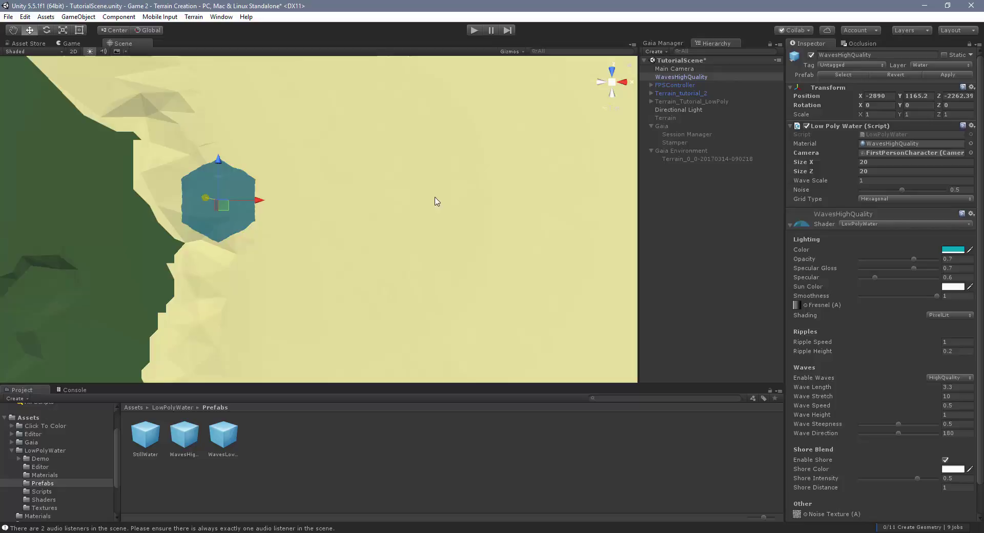
drag(220, 207, 189, 217)
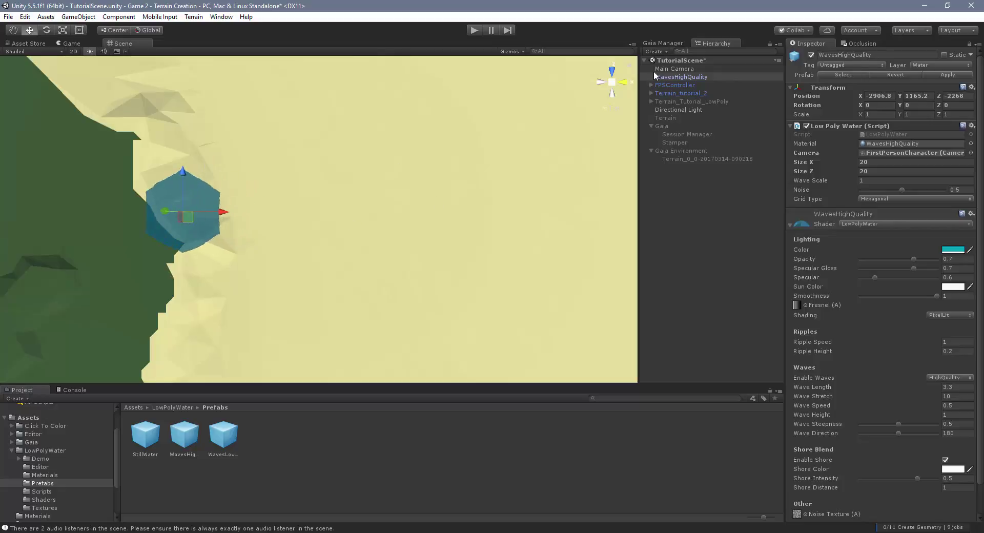
right_drag(470, 212, 466, 219)
alt+drag(465, 221, 343, 91)
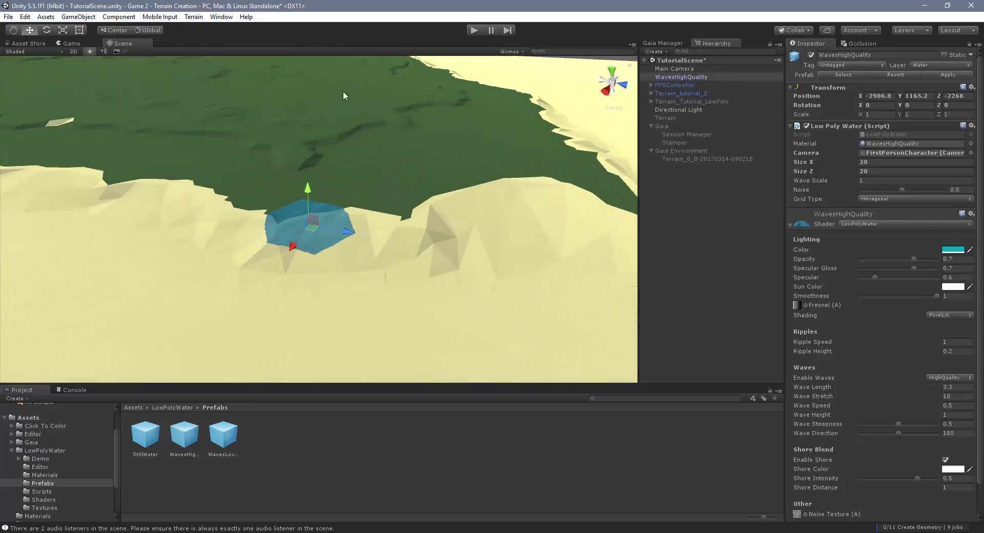
mouse_move(309, 192)
mouse_down()
mouse_move(314, 218)
mouse_move(315, 198)
mouse_up()
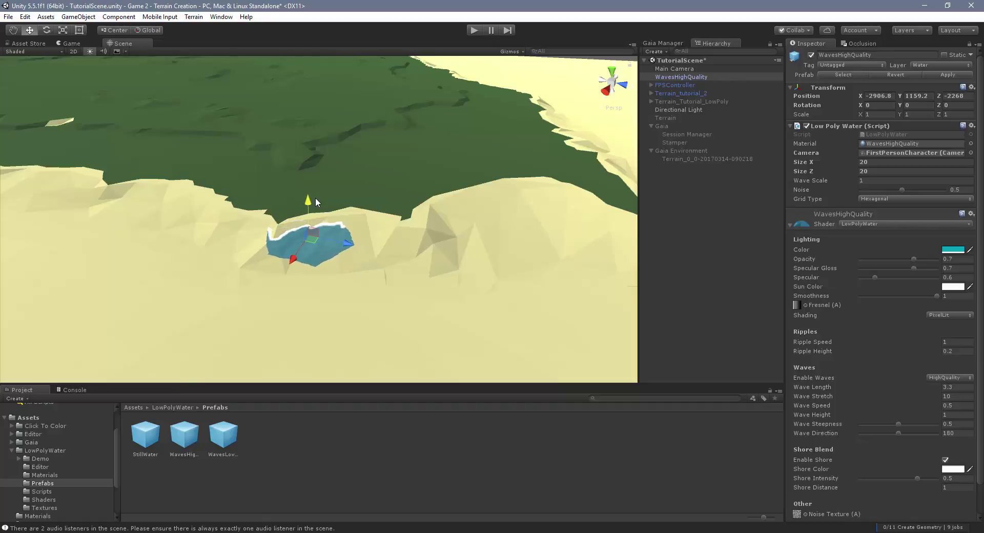
- Set the water's Size X and Size Z to 50 and its grid type to Square
right_drag(478, 260, 427, 260)
middle_drag(484, 254, 432, 260)
alt+drag(435, 265, 457, 257)
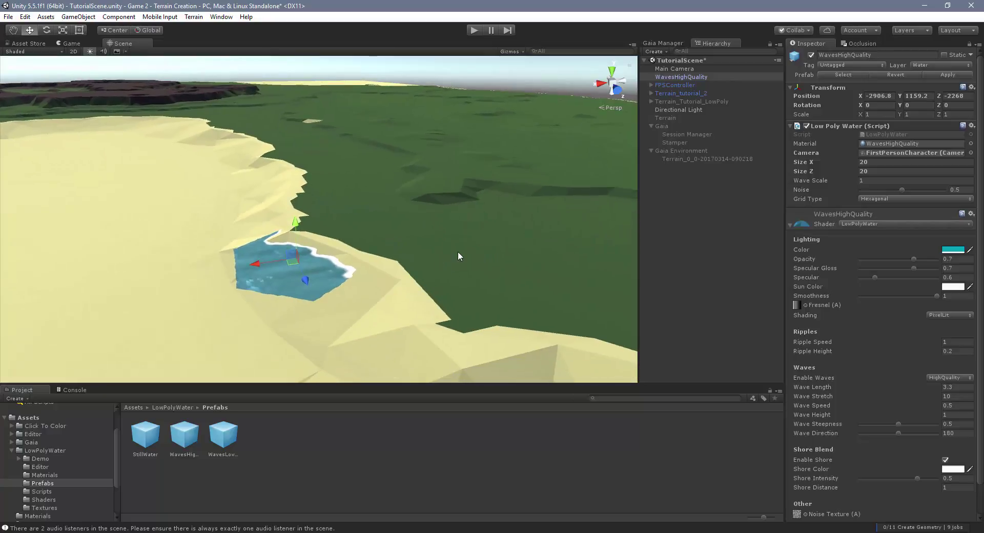
scroll(458, 252, down, 4)
alt+drag(482, 247, 468, 263)
middle_drag(469, 263, 424, 261)
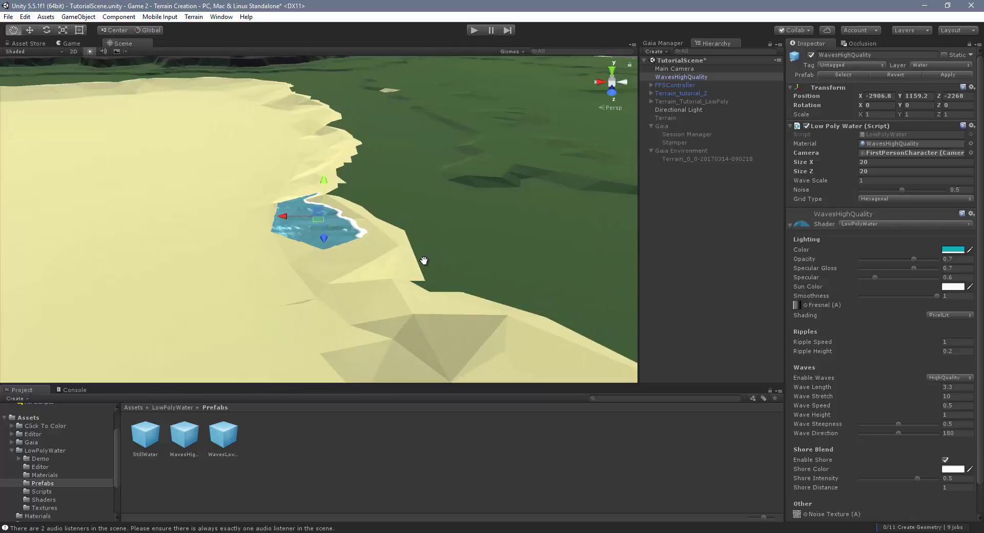
alt+drag(424, 261, 427, 259)
click(888, 162)
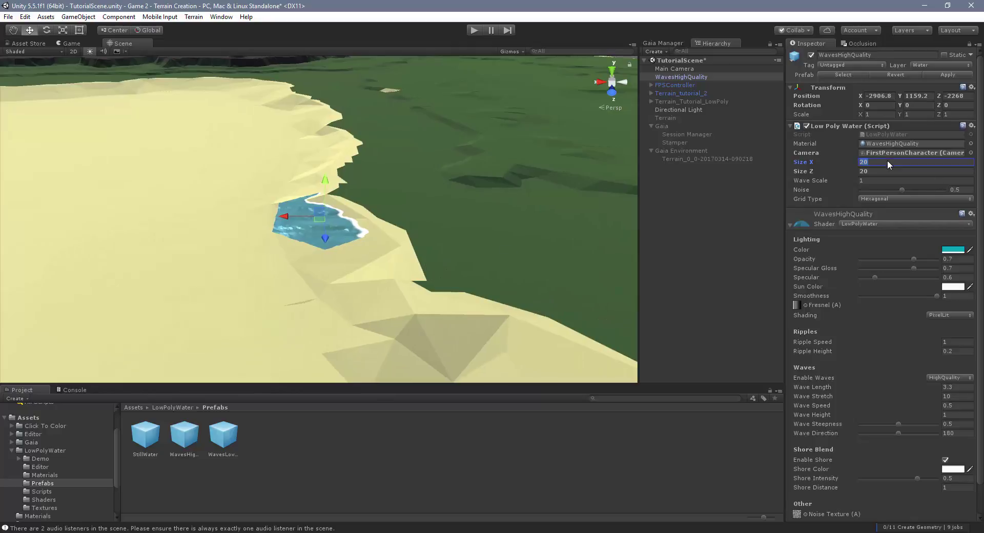
text(50)
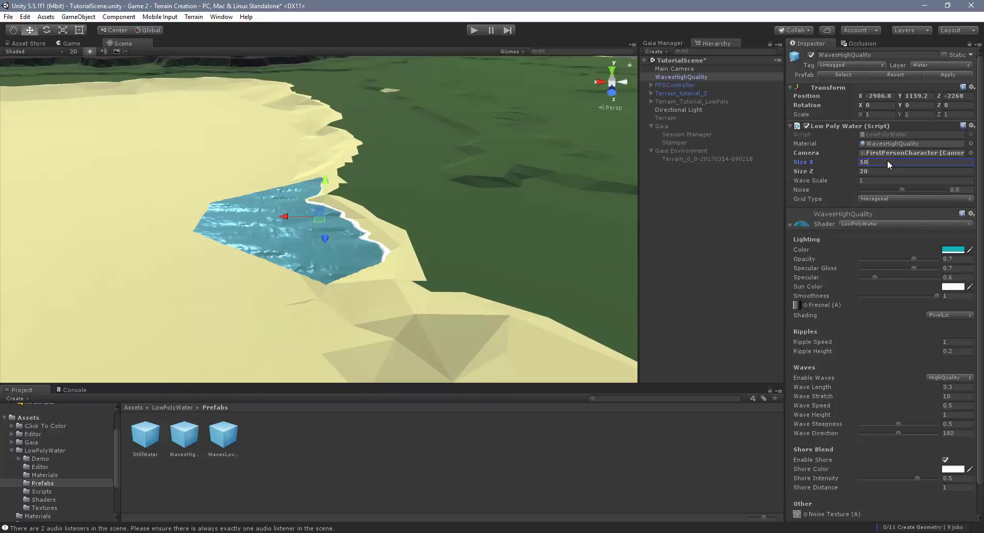
key(Tab)
text(50)
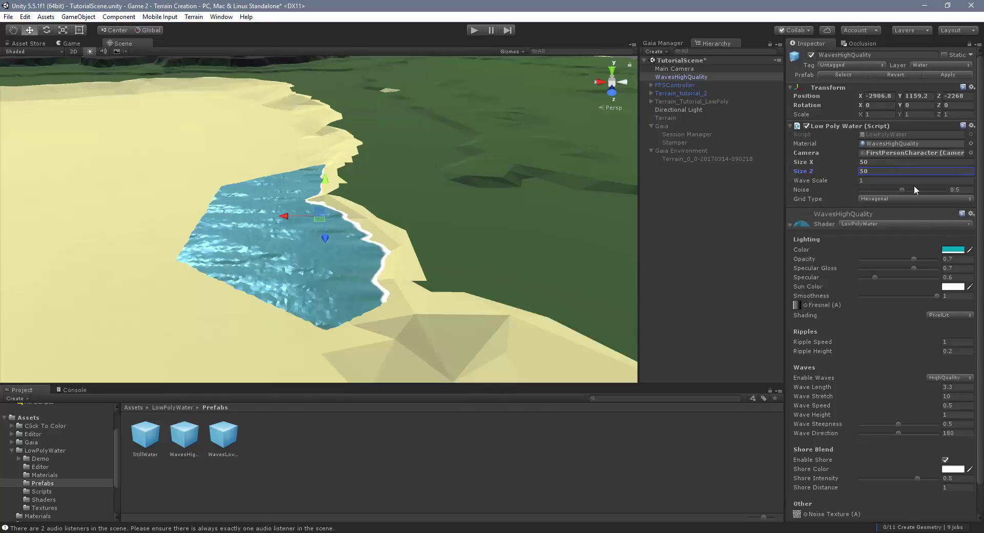
click(881, 198)
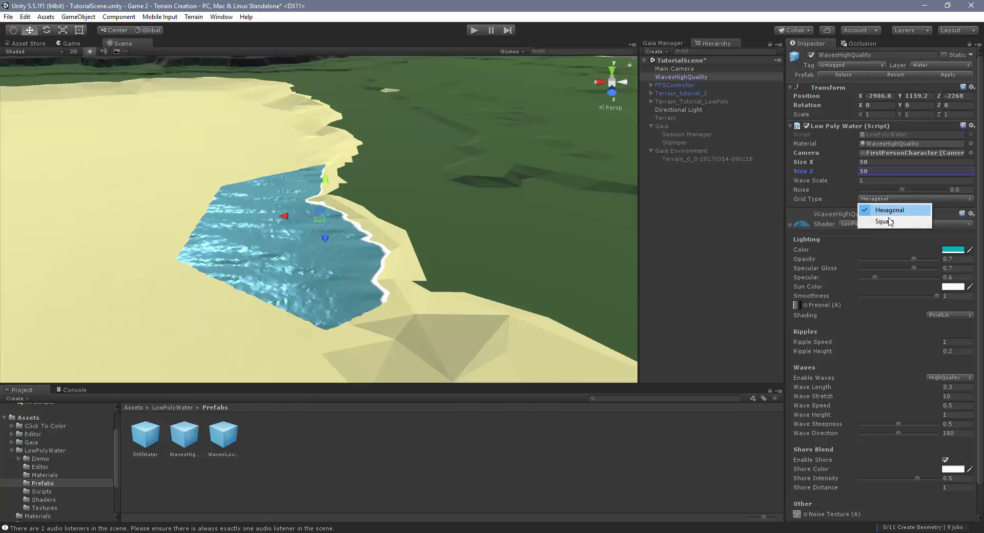
click(889, 222)
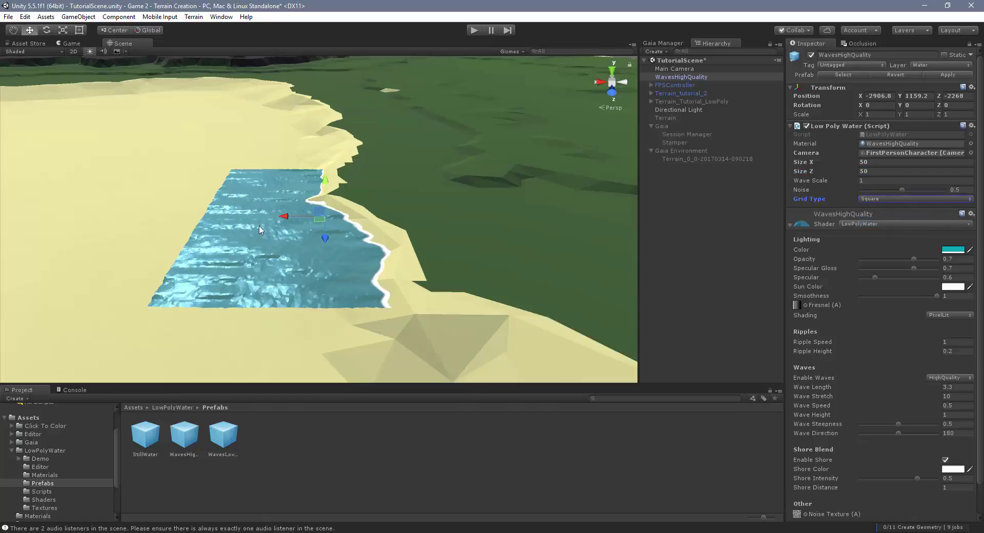
- Scale the water plane up uniformly to about 12.6 so that it fills the bay
scroll(259, 229, down, 10)
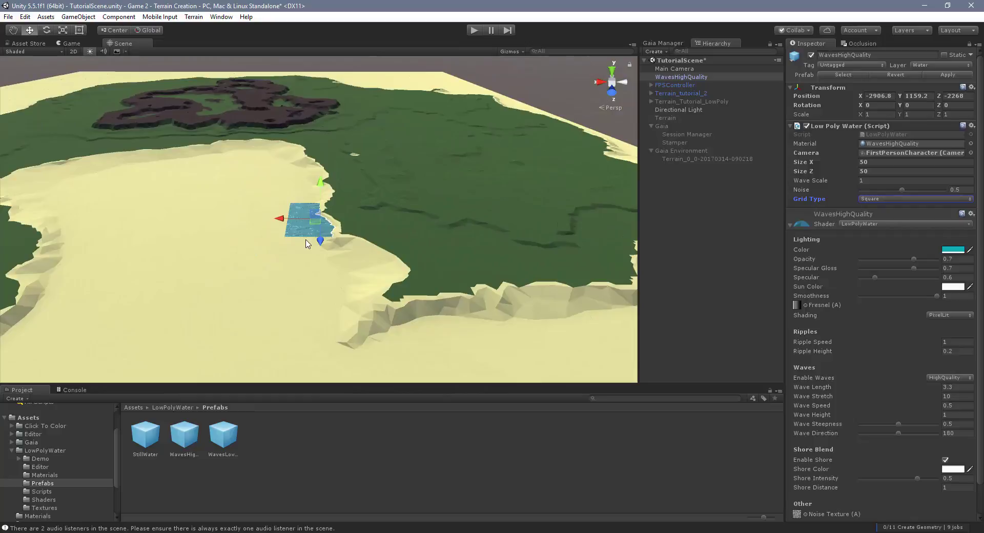
click(612, 70)
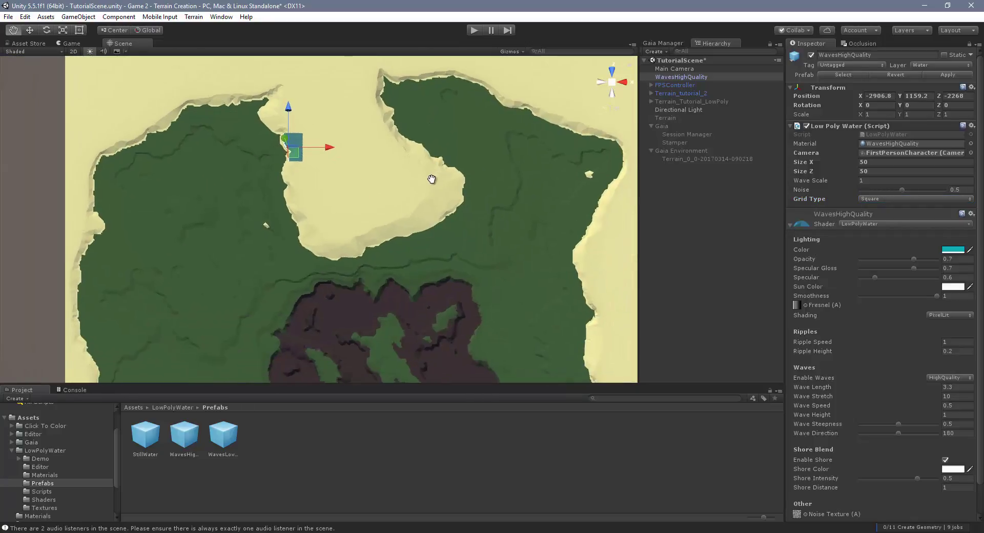
key(e)
key(r)
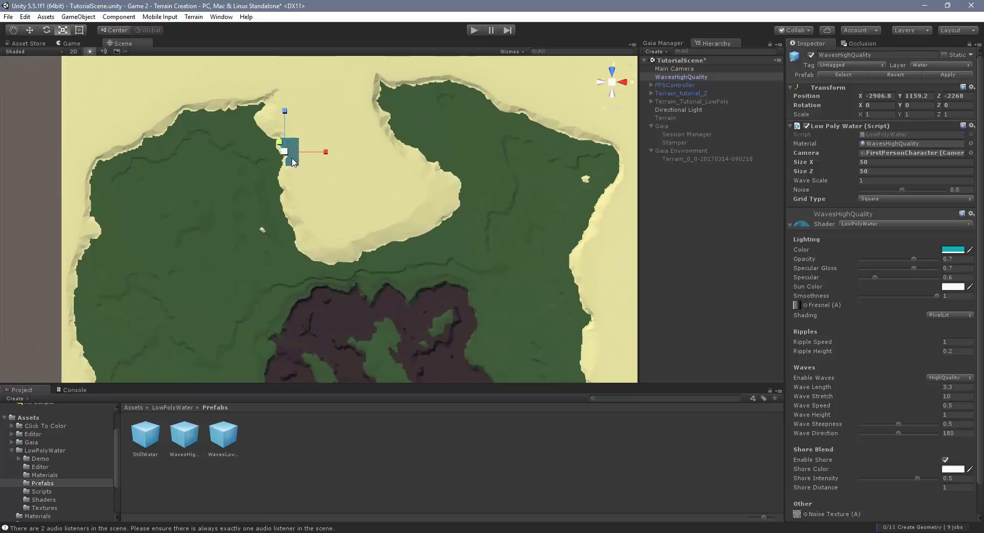
drag(285, 156, 791, 439)
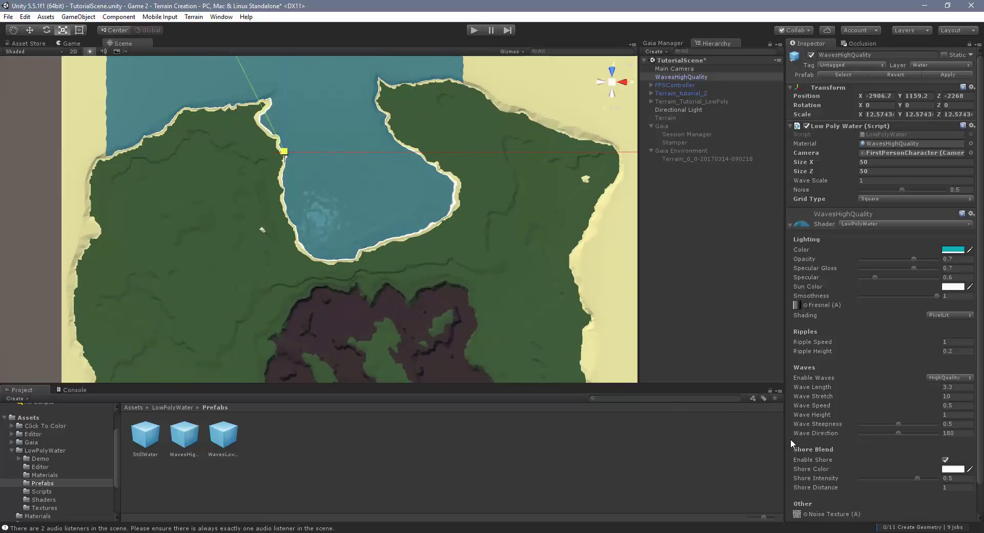
- Centre the water on the island at about X -2642.9, Z -2925 and scale it uniformly to about 31.84, past the terrain's edges
scroll(470, 250, down, 1)
scroll(469, 250, down, 2)
key(w)
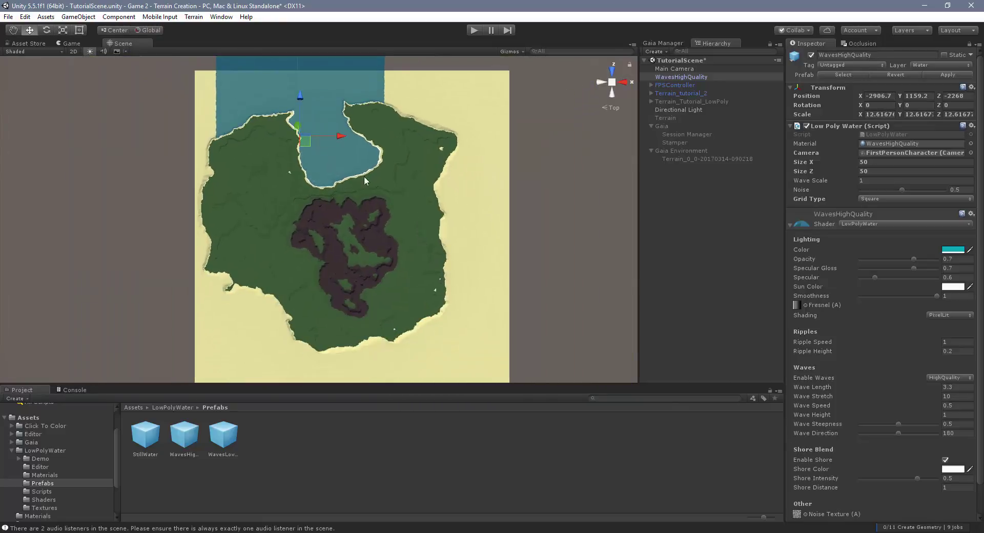
drag(307, 148, 366, 248)
key(r)
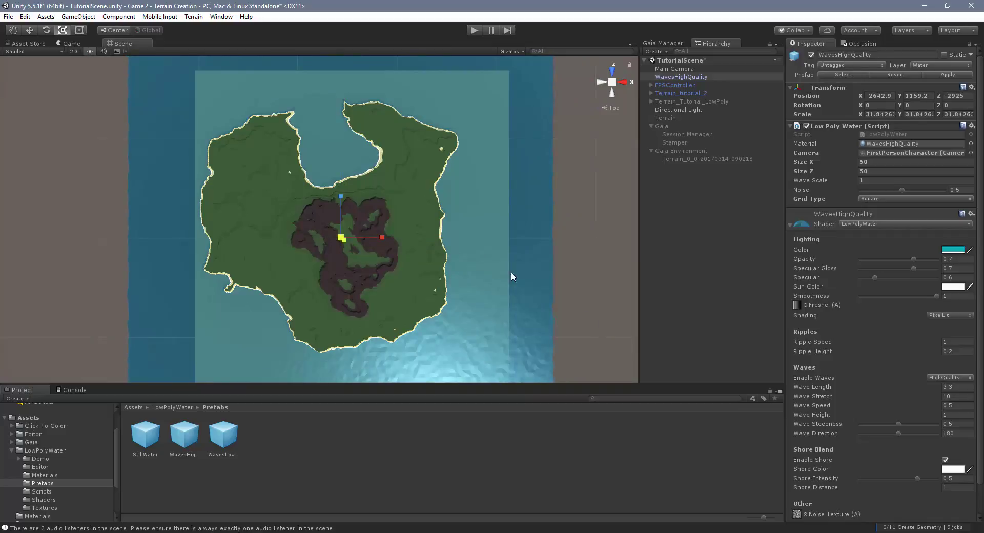
- Examine the water's outer edges, the bay and the coastline around the island
right_drag(512, 276, 326, 174)
middle_drag(326, 178, 341, 54)
middle_drag(359, 256, 345, 198)
scroll(367, 148, up, 6)
right_drag(346, 198, 400, 215)
middle_drag(400, 215, 313, 195)
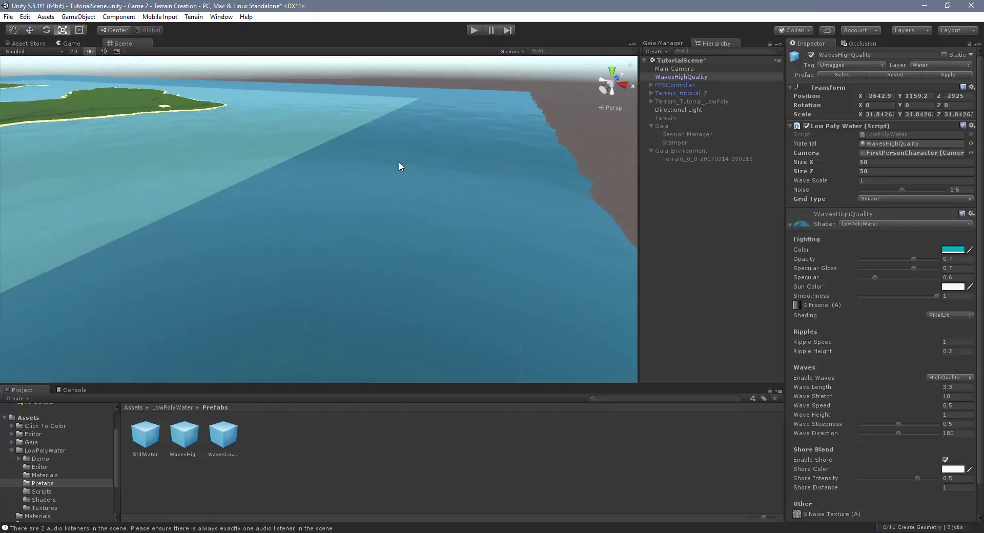
middle_drag(302, 163, 427, 222)
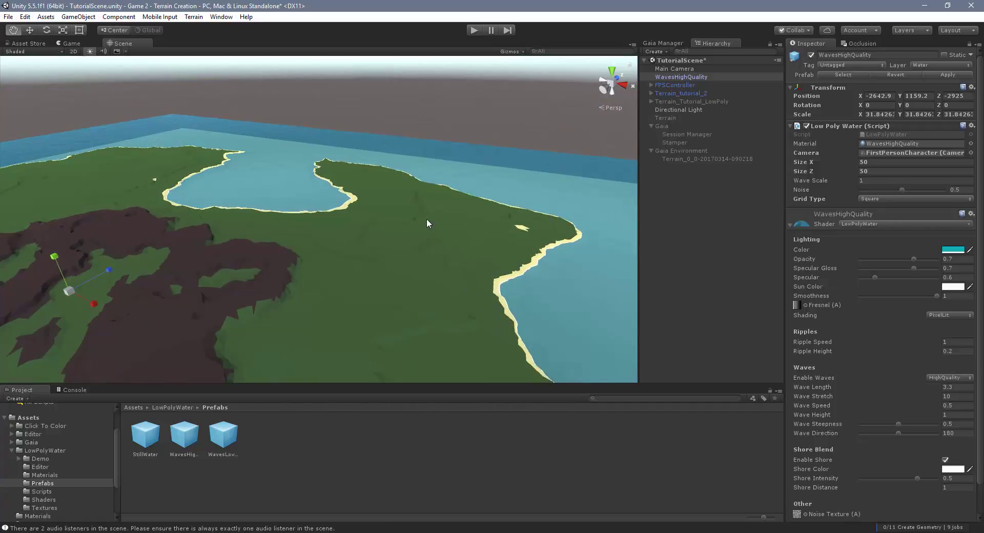
scroll(287, 229, up, 3)
scroll(284, 224, up, 3)
scroll(261, 210, down, 6)
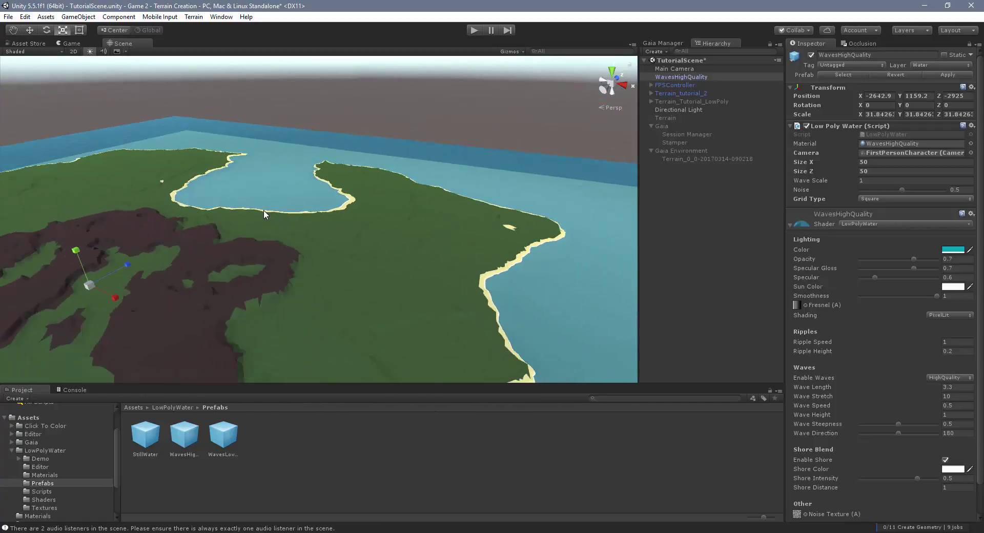
middle_drag(263, 210, 226, 189)
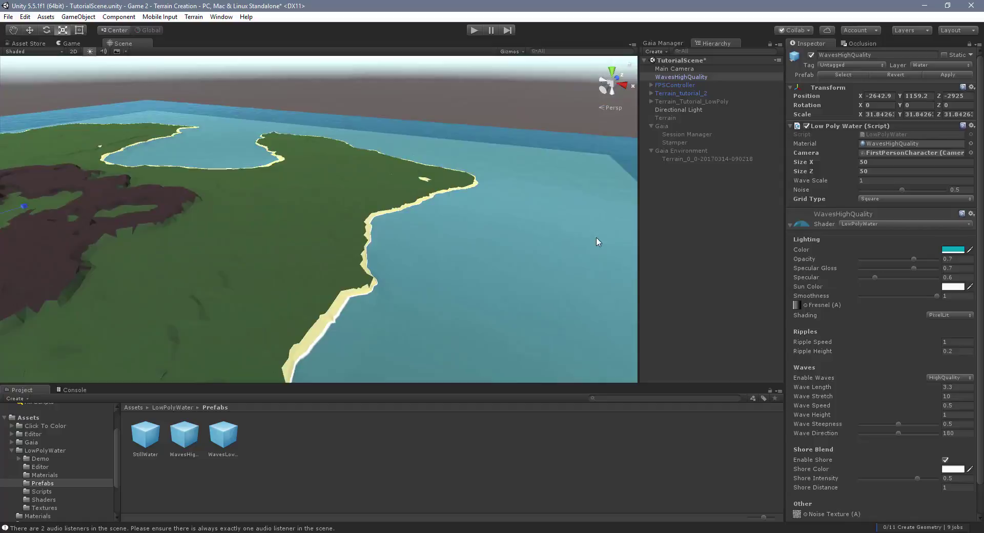
right_drag(597, 239, 447, 251)
middle_drag(447, 267, 368, 274)
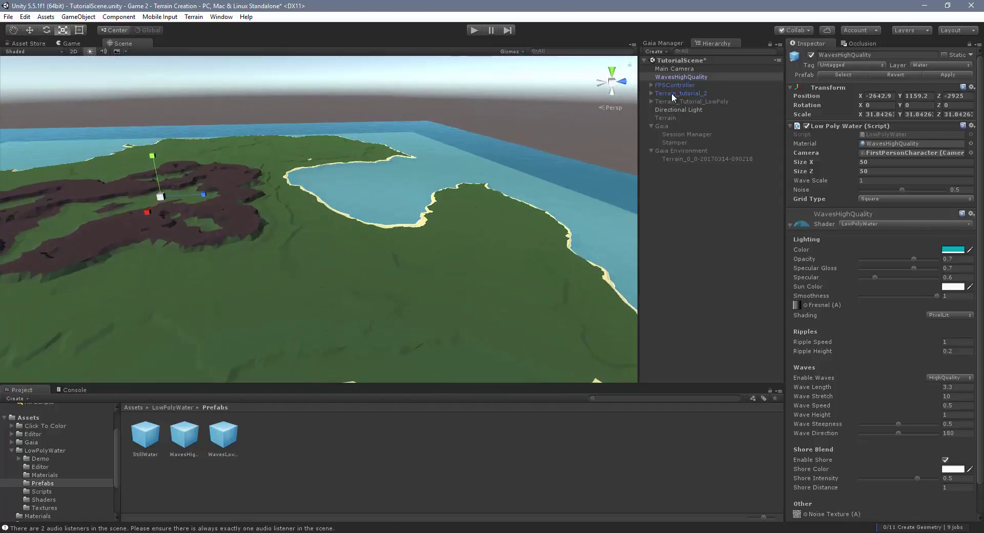
- Move the FPSController beside the bay's sandy shoreline, to about X -2844.9, Z -2595.7
click(672, 85)
key(f)
key(w)
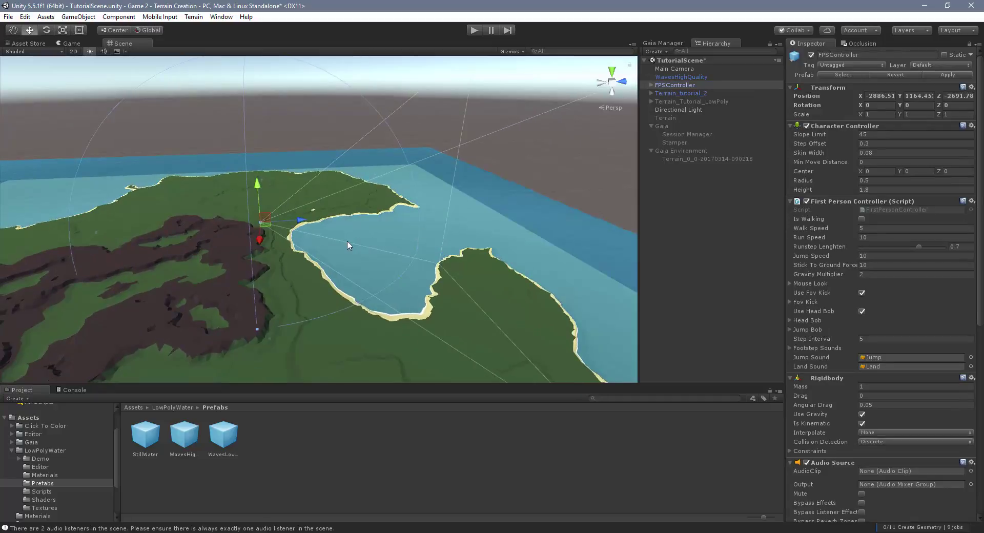
scroll(349, 248, up, 8)
key(f)
scroll(367, 250, down, 8)
middle_drag(367, 251, 271, 286)
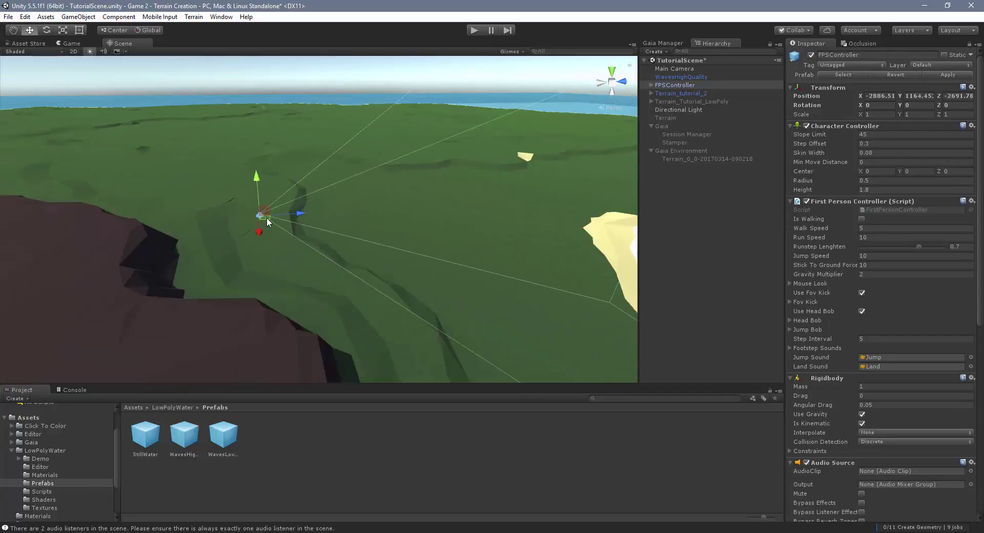
drag(266, 217, 569, 248)
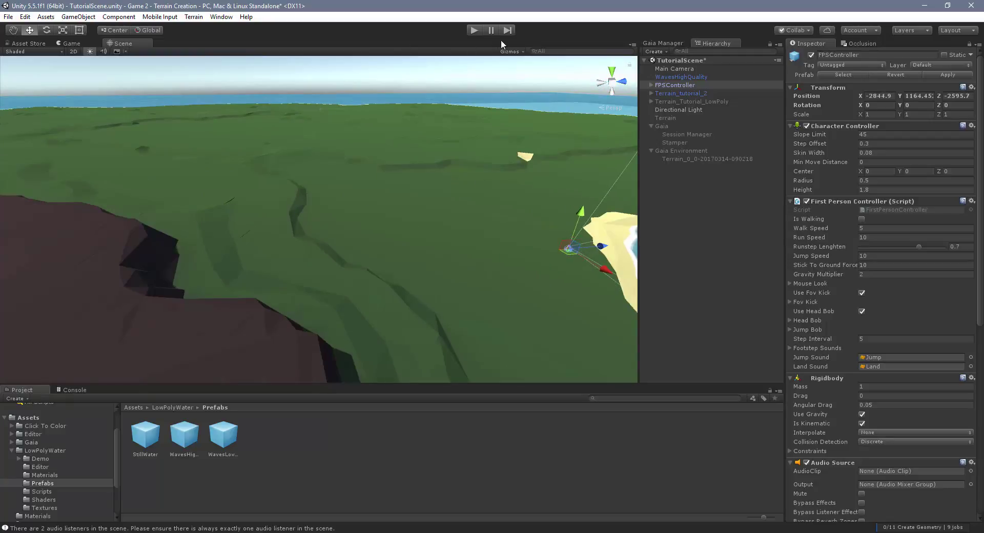
- Play-test the scene by walking along the beach to examine the water and shoreline, and exit play mode
click(475, 30)
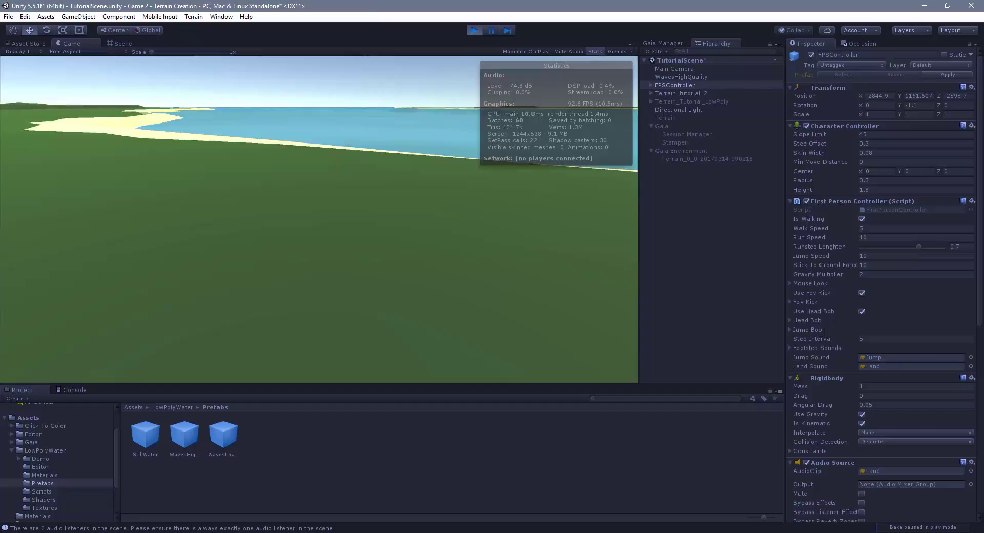
key(w)
key(a)
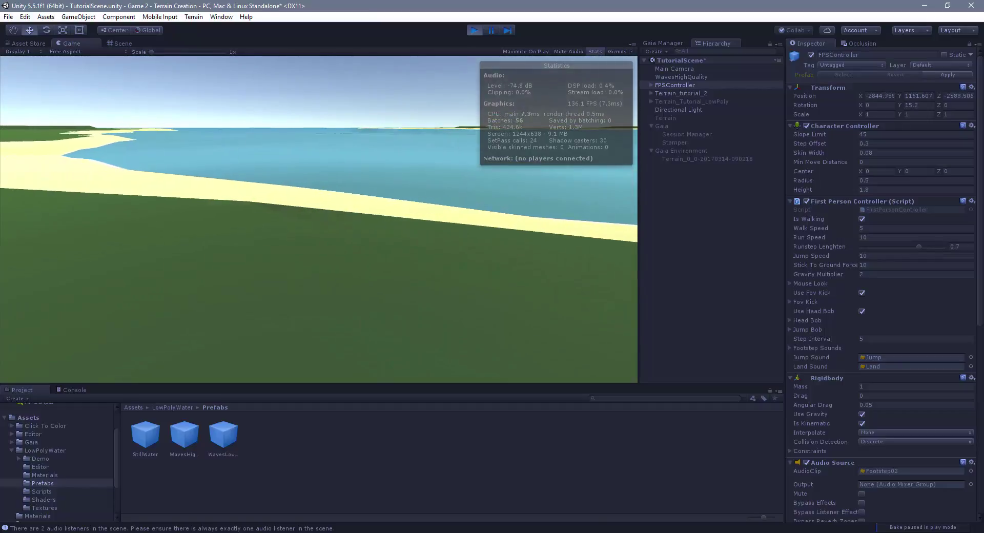
key(w)
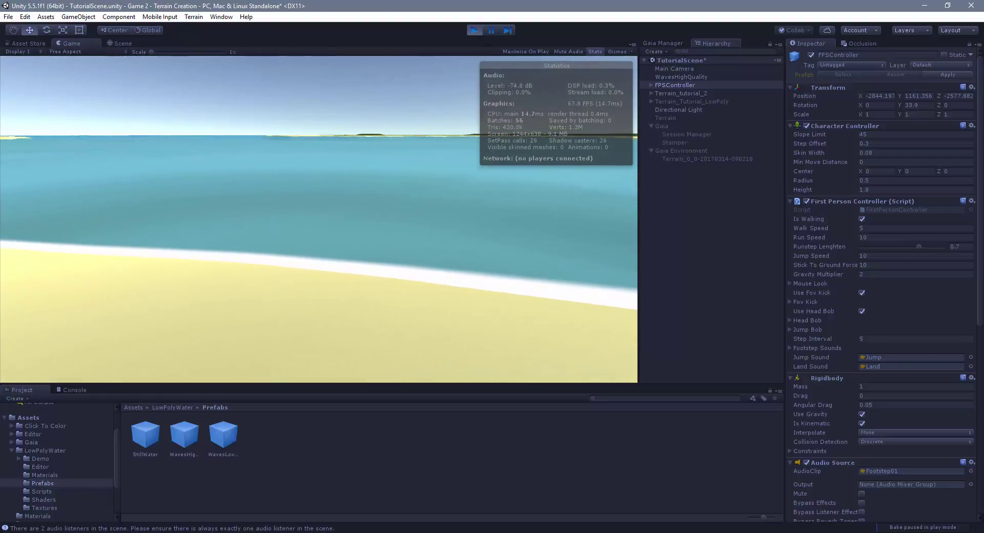
key(a)
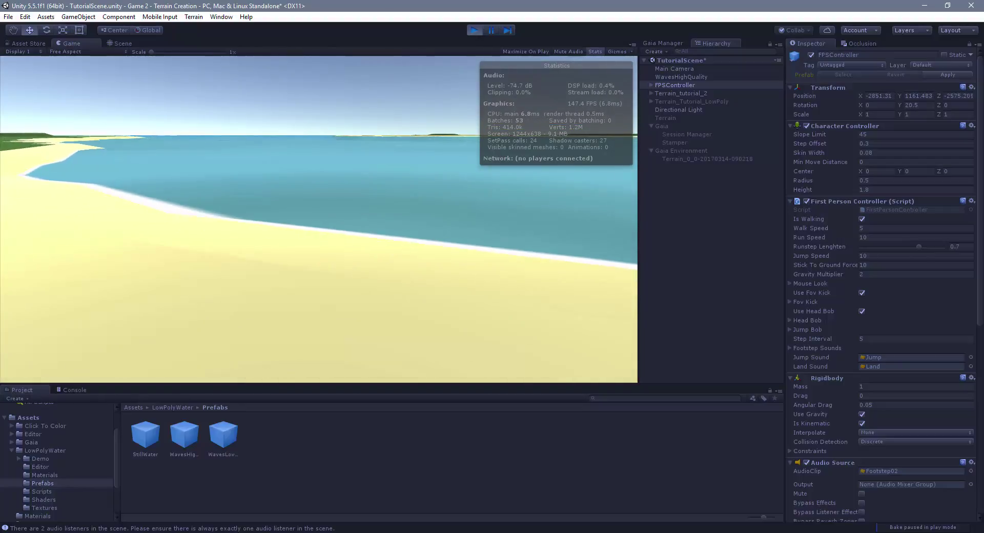
key(a)
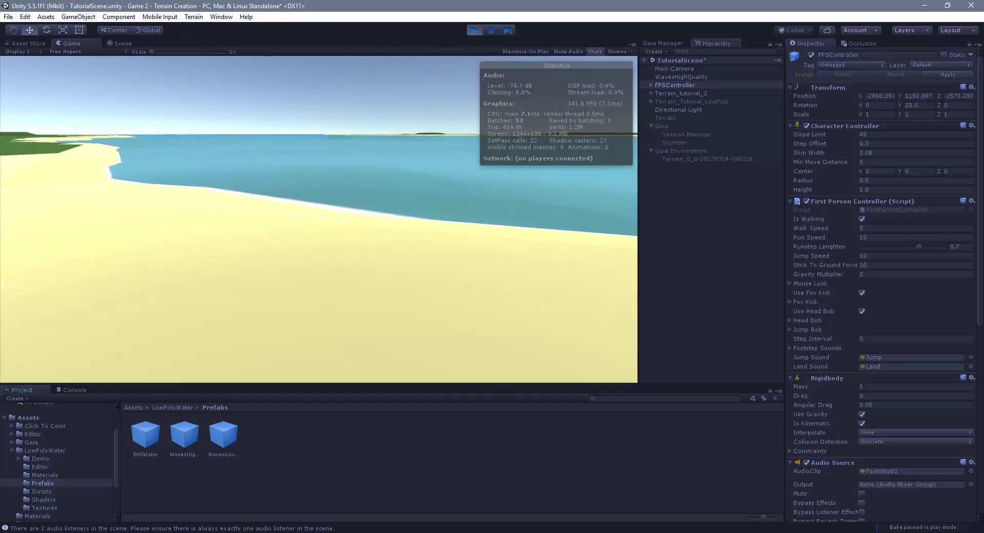
key(w)
key(a)
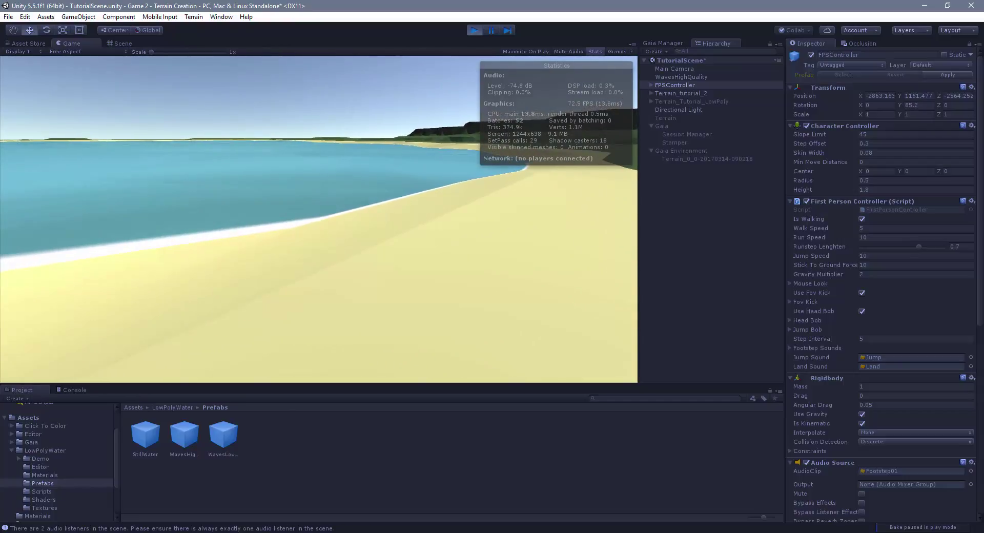
key(w)
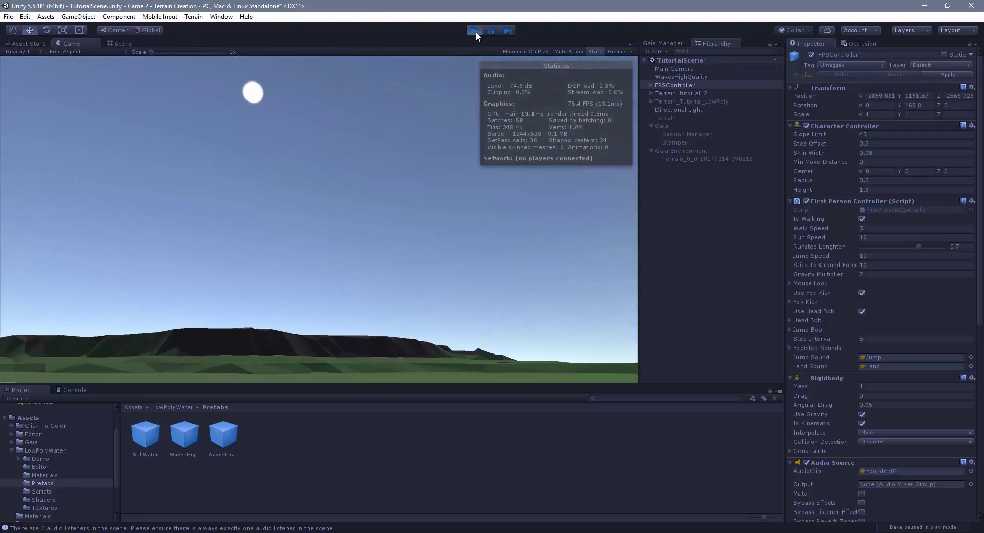
click(475, 31)
- Reposition the FPSController on top of the dark rock's edge at about X -2793.6, Y 1178, Z -2688
scroll(454, 256, down, 2)
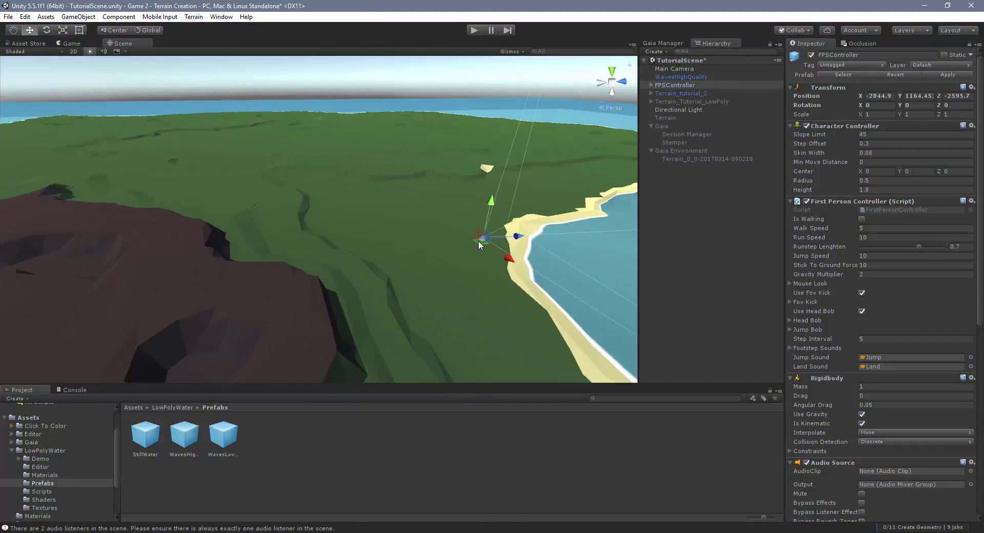
drag(478, 240, 298, 345)
drag(303, 308, 297, 269)
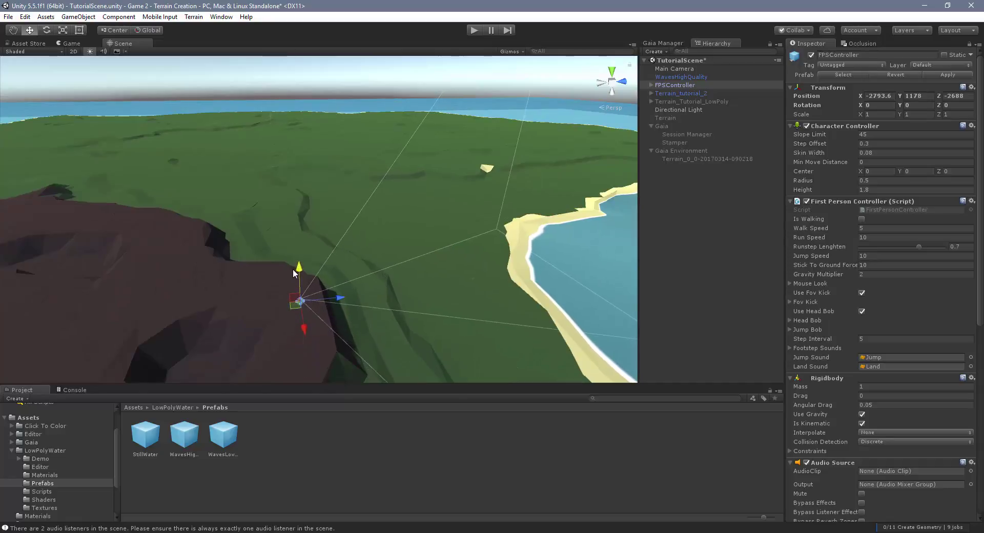
key(f)
key(f)
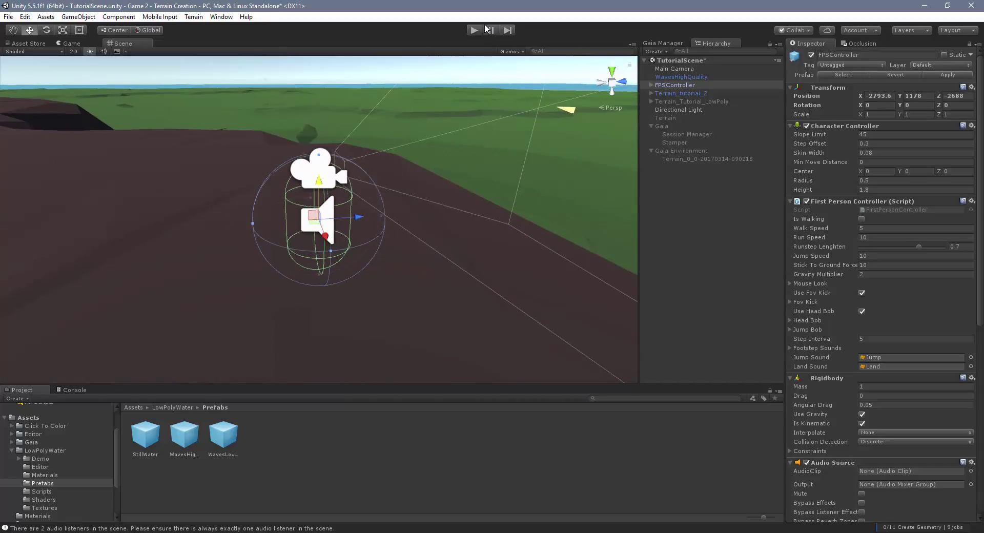
- Play-test the view from the rock's edge and examine the whole island and its surrounding water from directly above
click(475, 30)
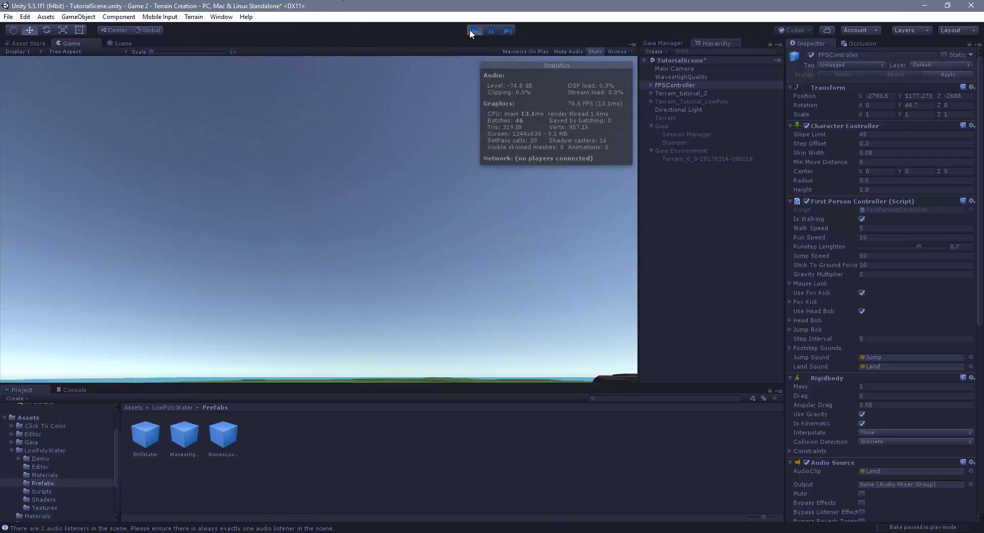
click(475, 30)
right_drag(403, 191, 509, 193)
scroll(477, 211, down, 10)
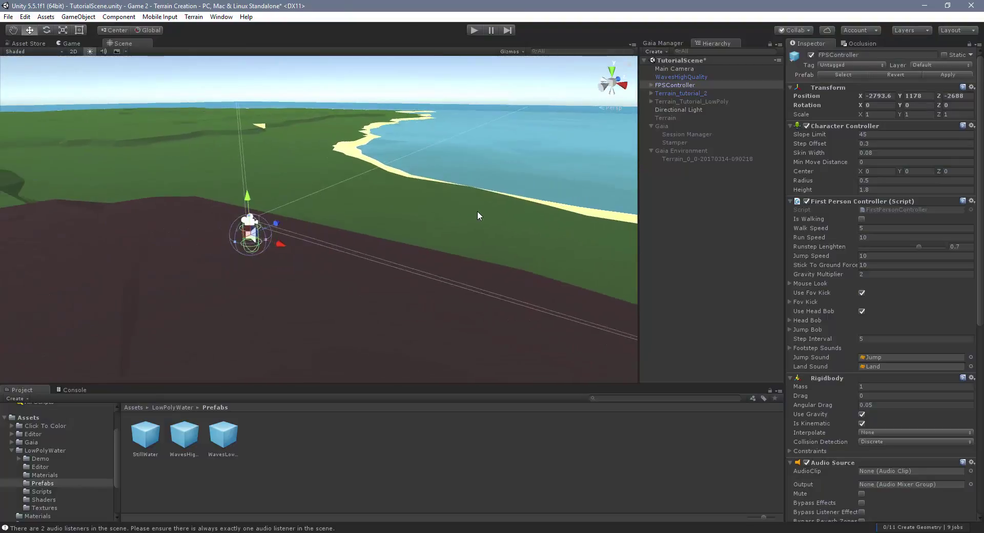
click(611, 71)
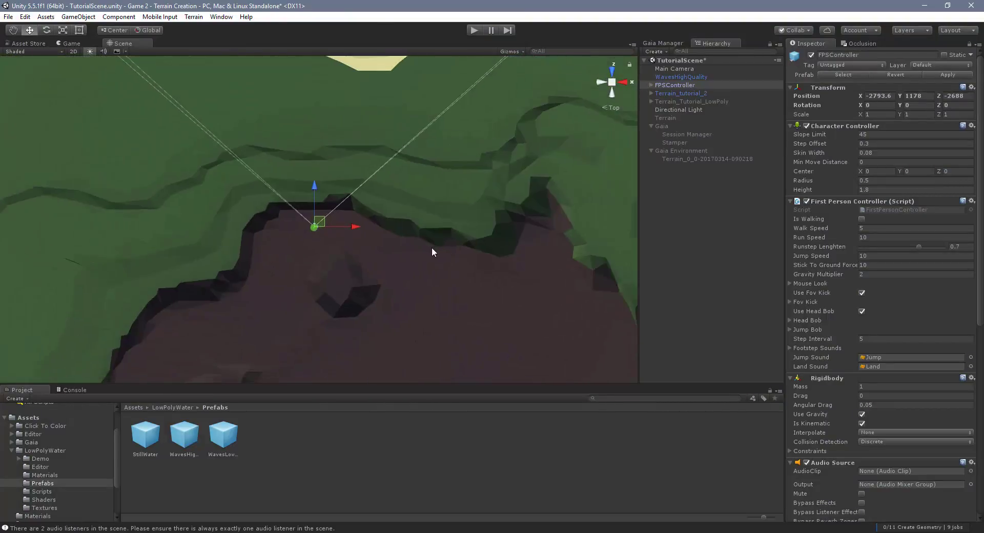
middle_drag(378, 257, 363, 236)
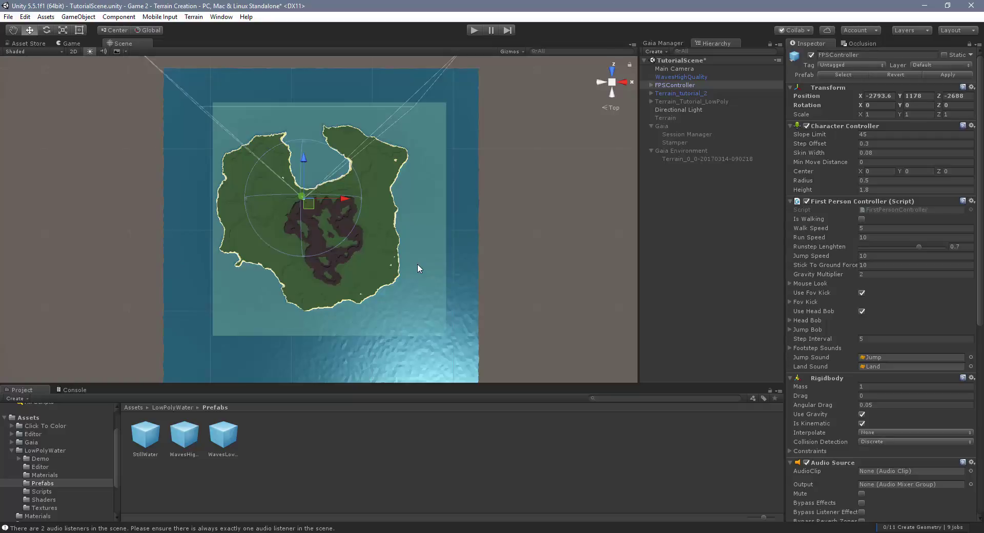
scroll(417, 266, up, 1)
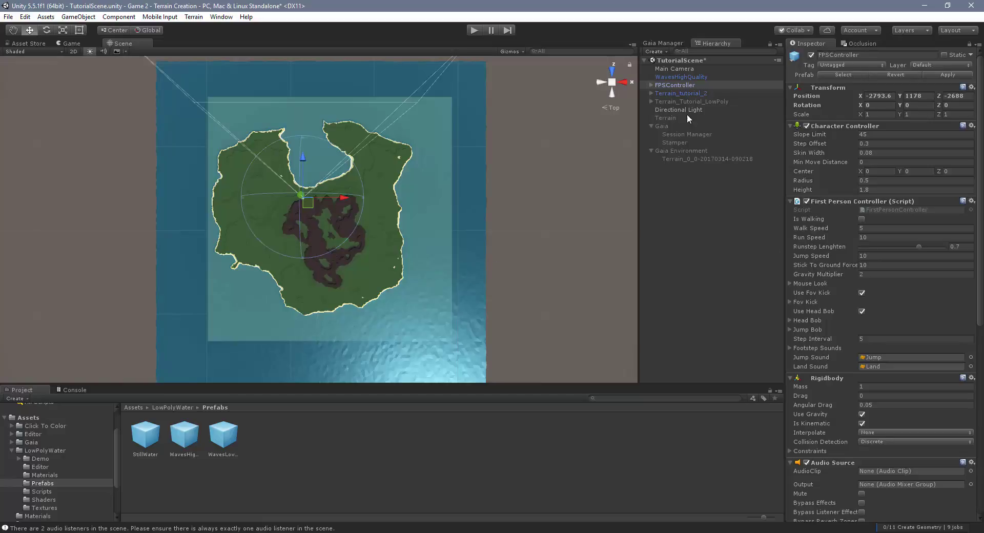
- Set the WavesHighQuality water's colour to blue 0073B7 and its opacity to about 0.667
click(683, 76)
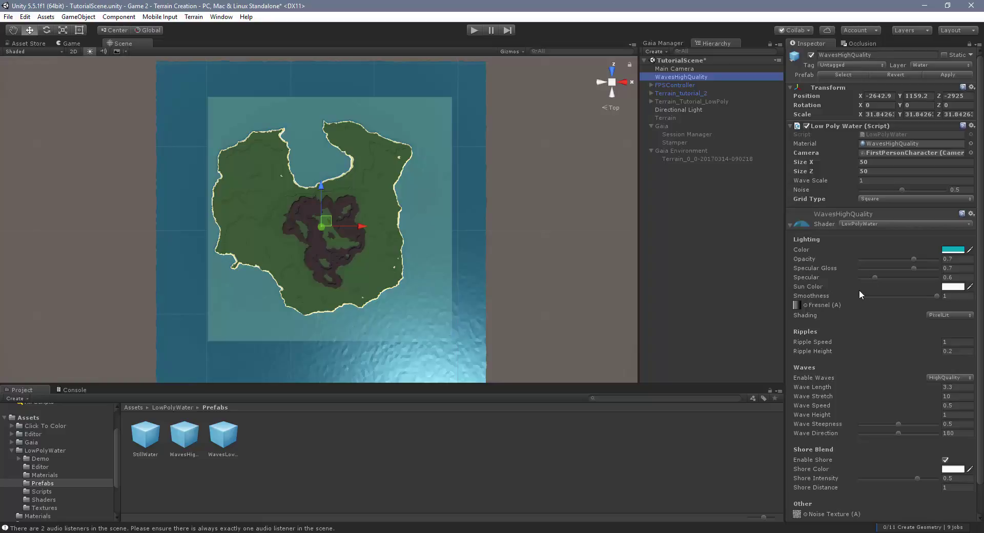
click(954, 250)
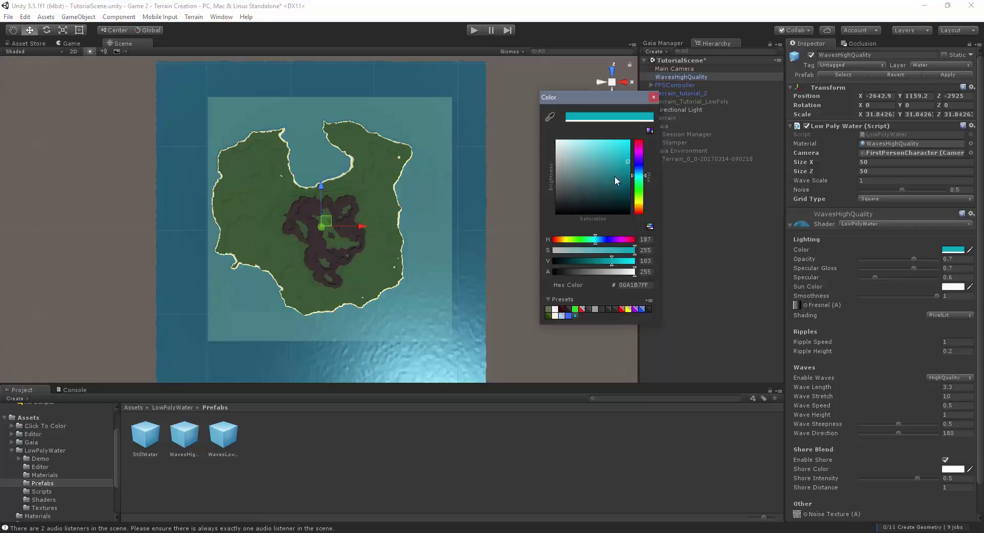
drag(645, 177, 642, 178)
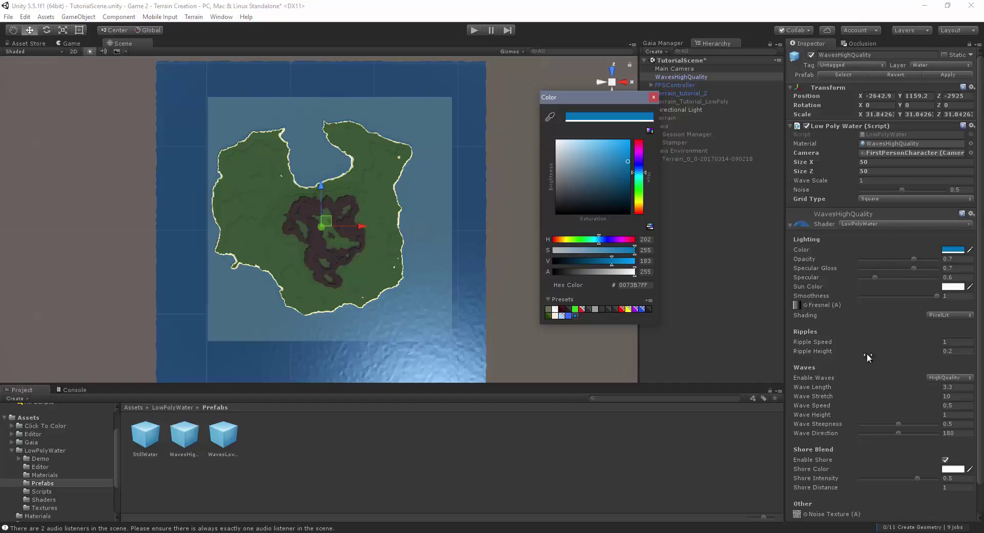
mouse_move(914, 259)
mouse_down()
mouse_move(898, 260)
mouse_move(910, 260)
mouse_up()
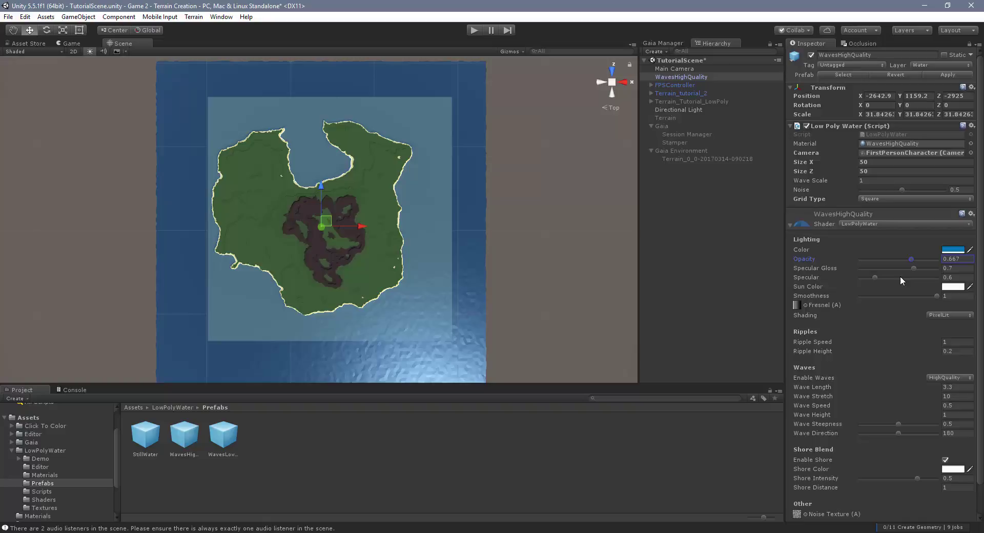
- Set the water's shore intensity to 0.11 and shore distance to 3.78 for a softer, wider foam band around the bay
scroll(893, 314, down, 3)
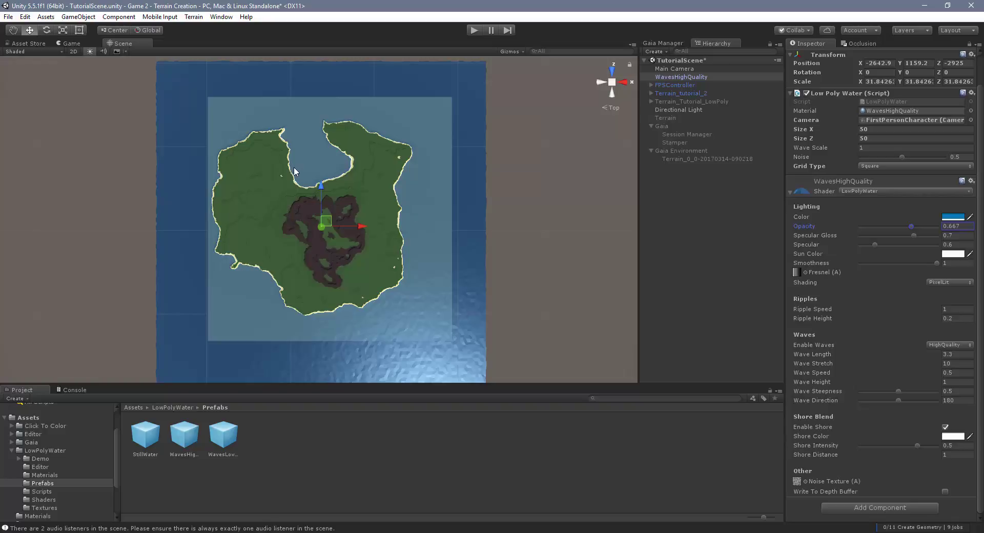
scroll(391, 209, up, 8)
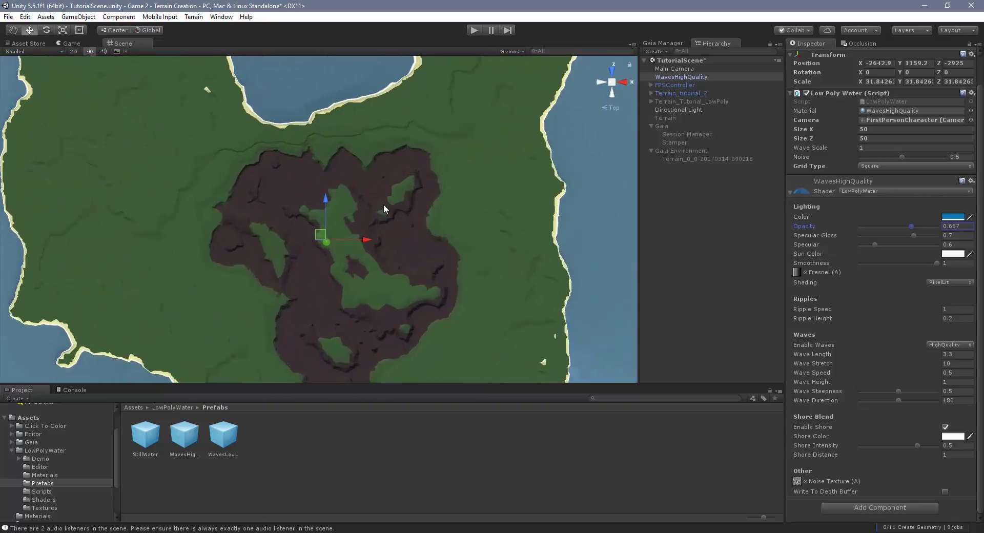
middle_drag(312, 91, 343, 239)
scroll(344, 246, up, 6)
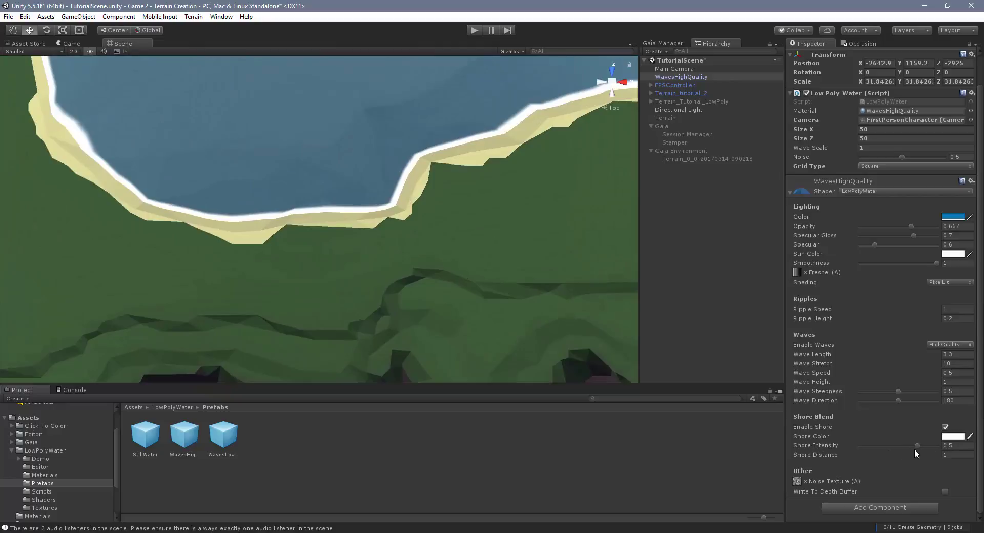
drag(917, 445, 16, 460)
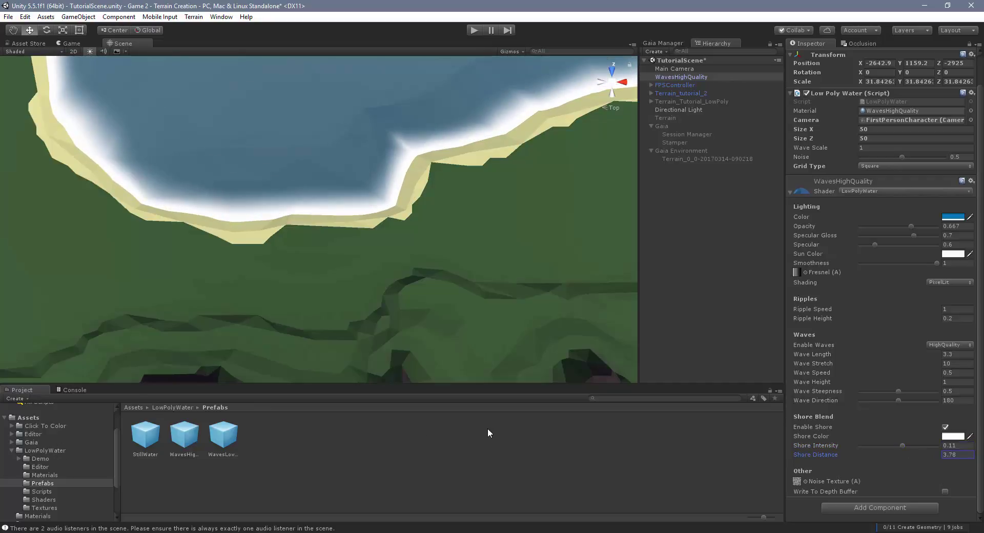
- Change the water's shore colour to a slightly greyed off-white
click(954, 436)
drag(621, 196, 553, 158)
click(654, 98)
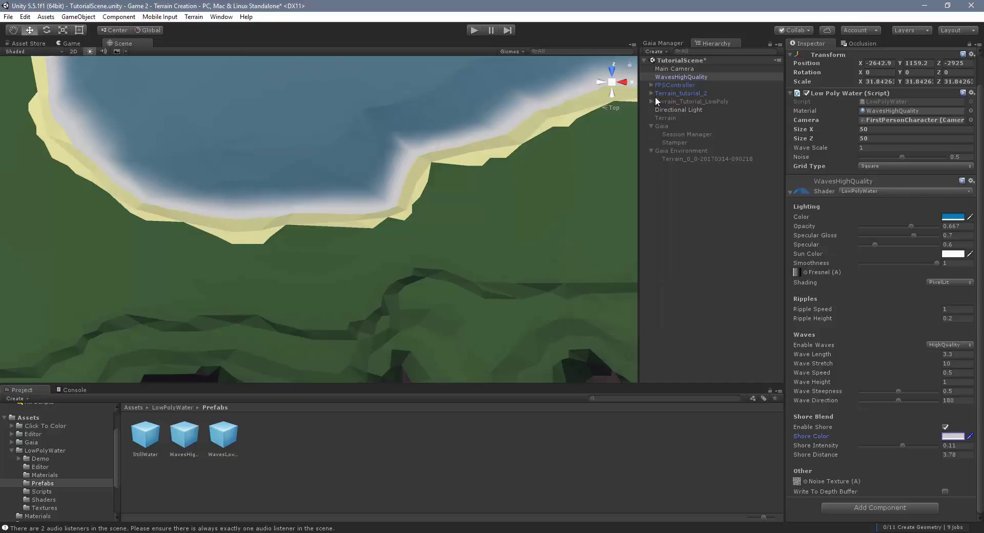
- Toggle the shore blend off and back on to compare the bay's edge, and examine the whole island's coastline
click(945, 428)
right_drag(370, 287, 374, 281)
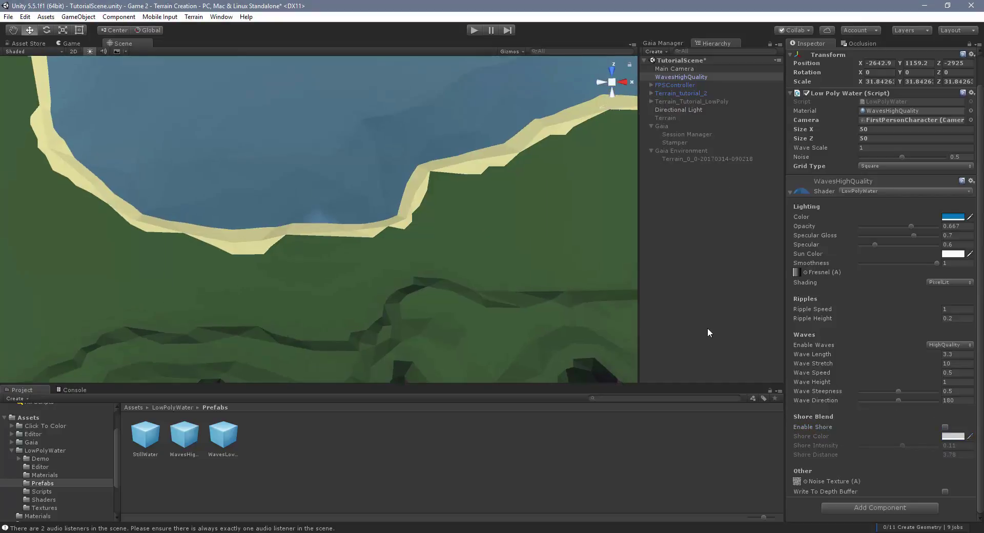
click(946, 428)
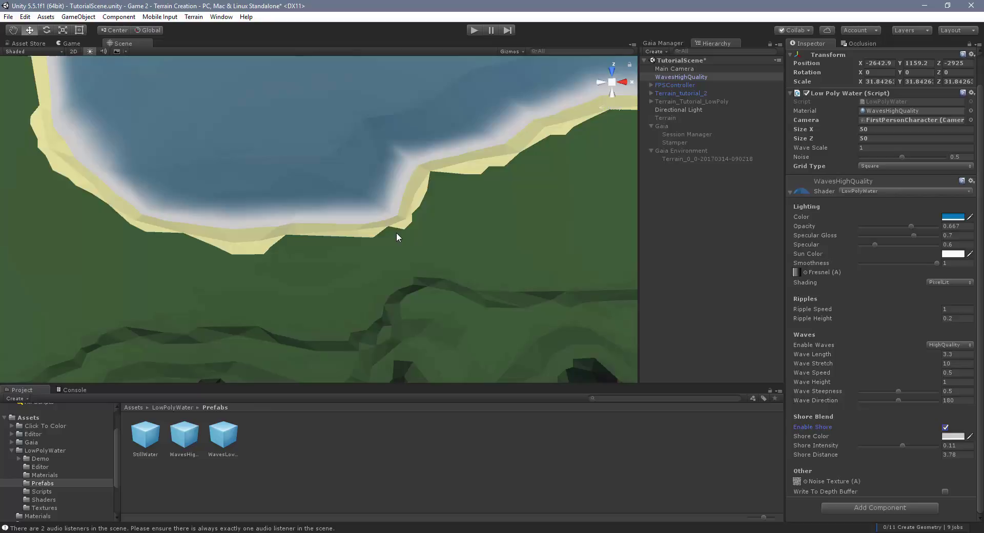
scroll(396, 232, down, 10)
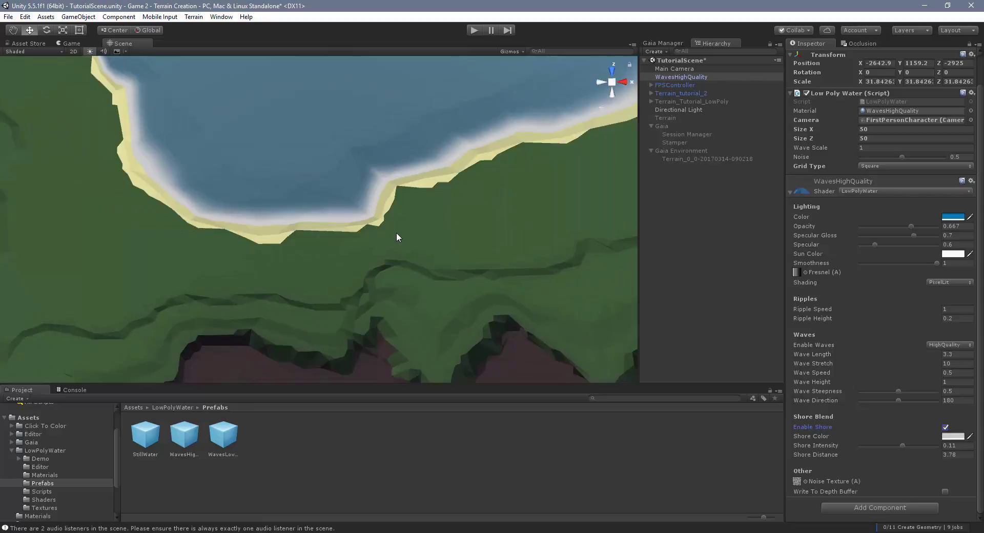
middle_drag(272, 256, 203, 182)
middle_drag(275, 211, 249, 185)
scroll(285, 179, down, 8)
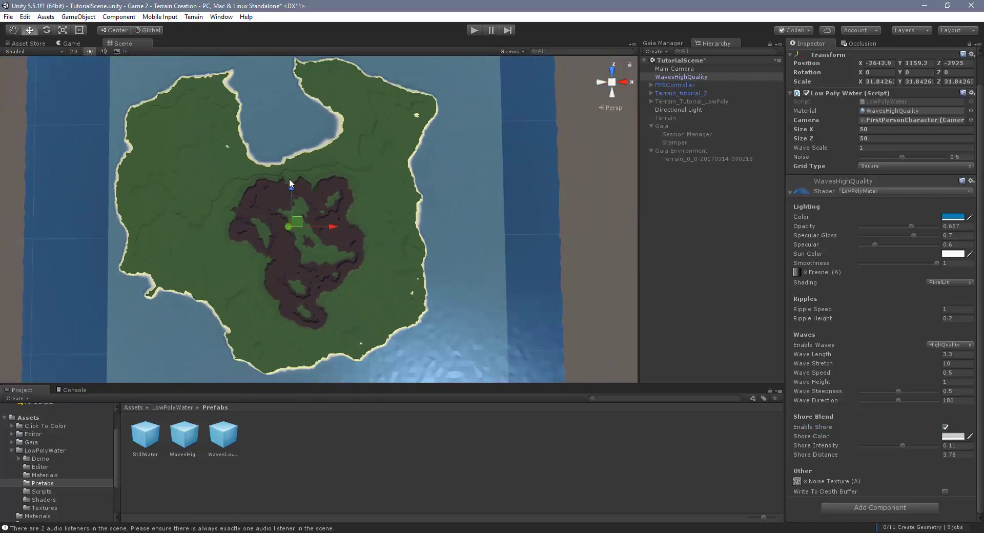